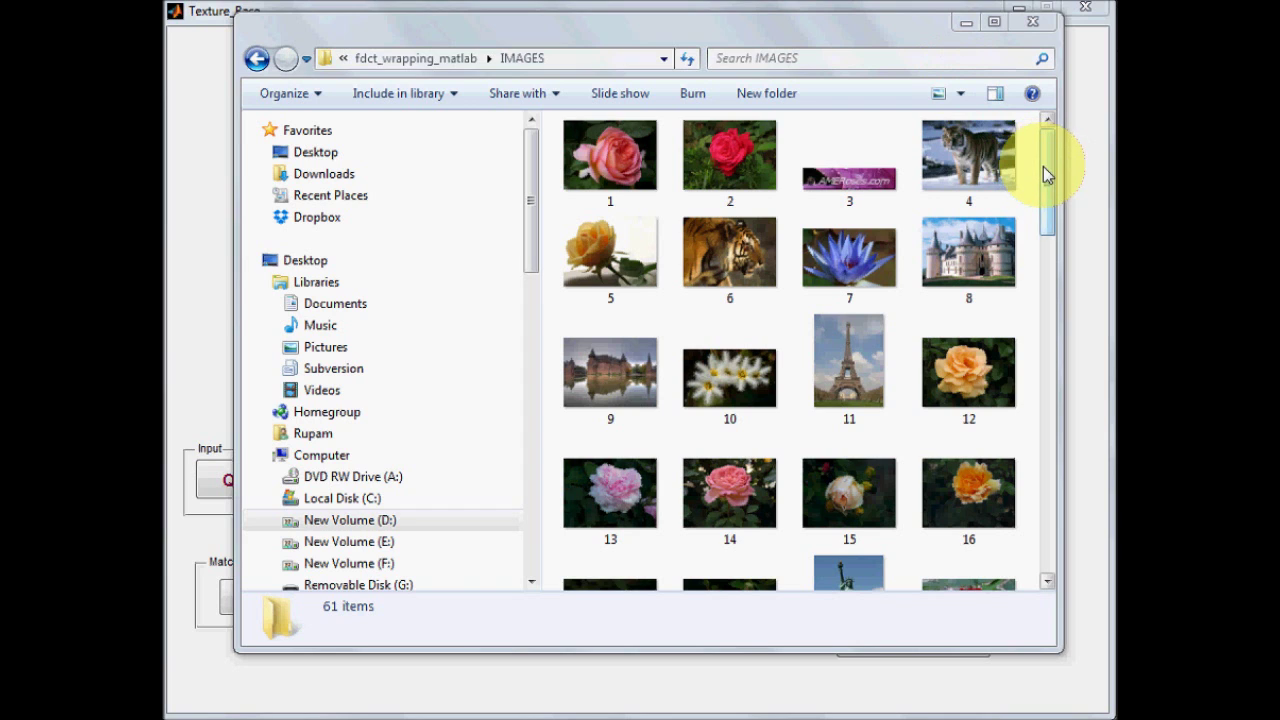
Scroll down and back up through the picture thumbnails in the IMAGES folder
drag(1045, 175, 1050, 233)
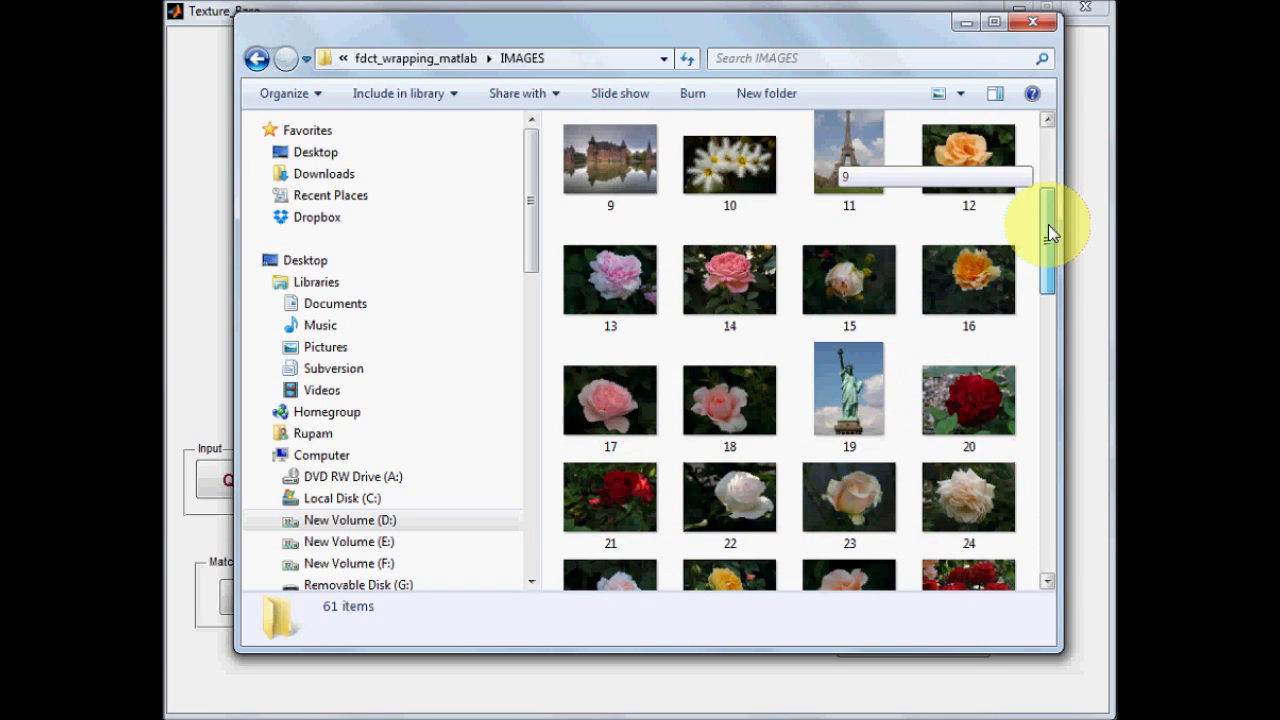
mouse_move(1050, 233)
mouse_down()
mouse_move(1049, 291)
mouse_move(1043, 194)
mouse_move(995, 480)
mouse_move(975, 298)
mouse_move(994, 222)
mouse_move(1046, 120)
mouse_up()
click(966, 23)
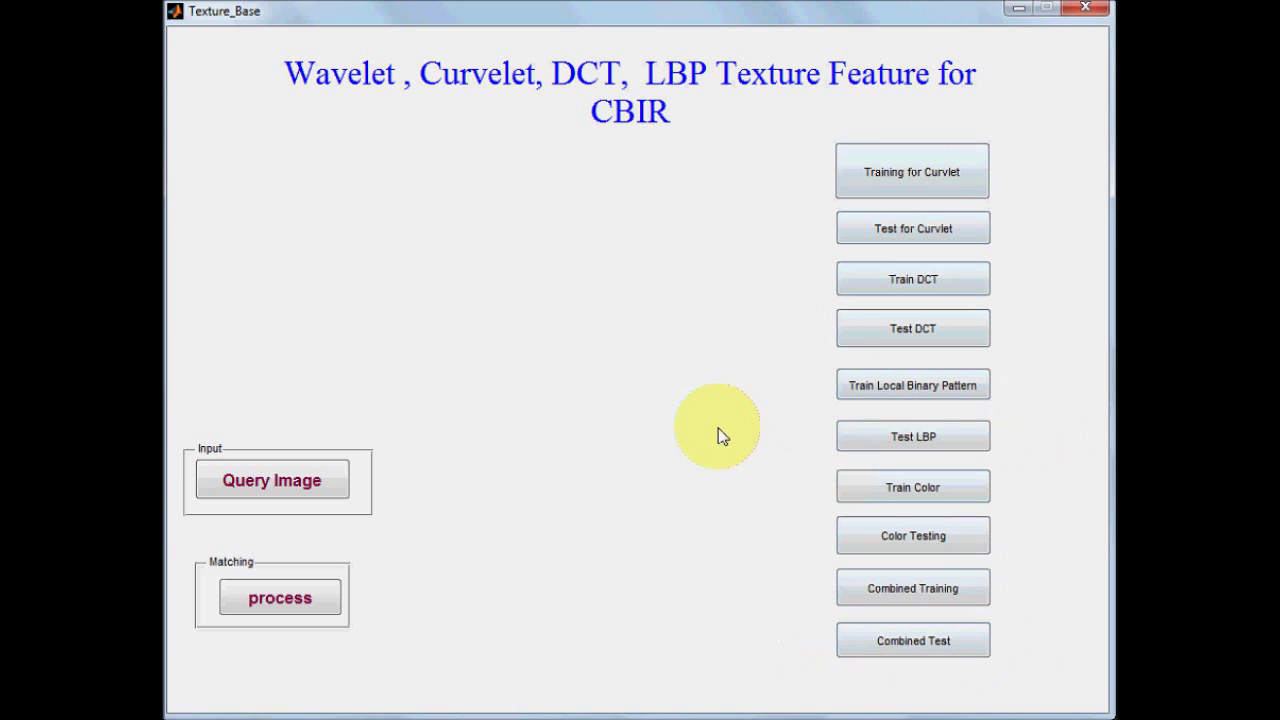
Run Curvlet training on the image collection, then close its four log-coefficient figures
click(896, 182)
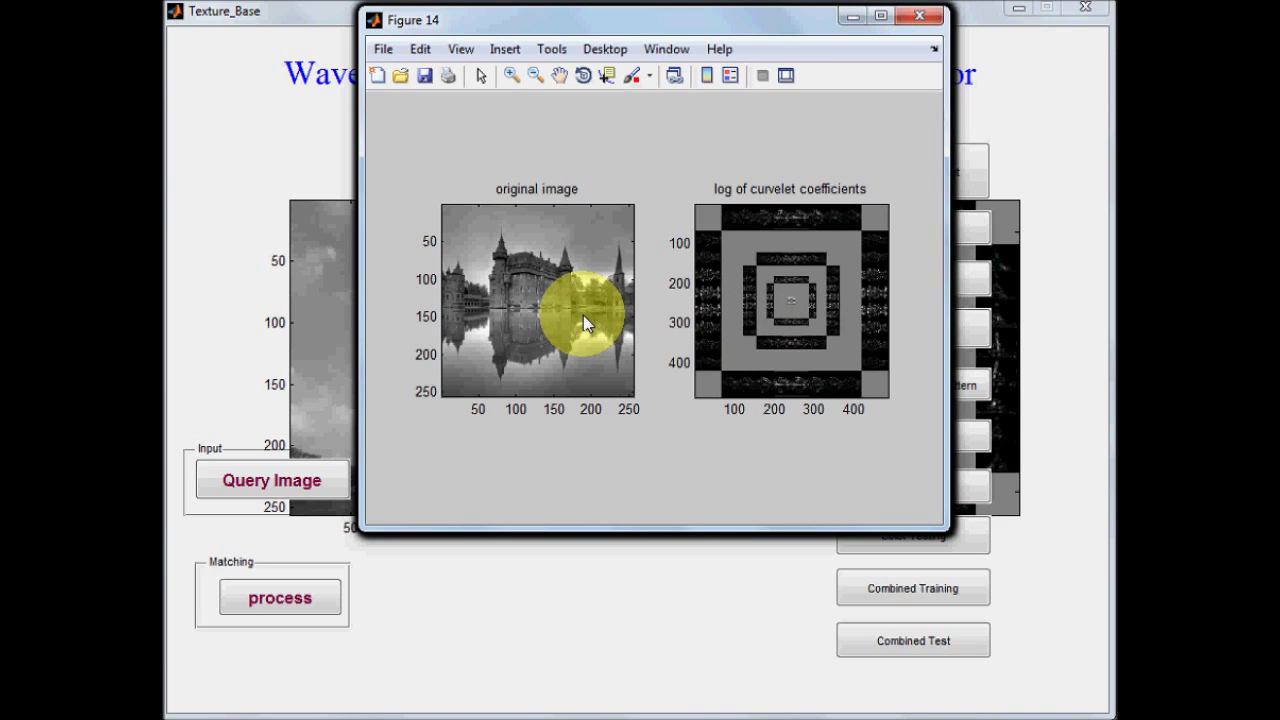
click(920, 18)
click(920, 18)
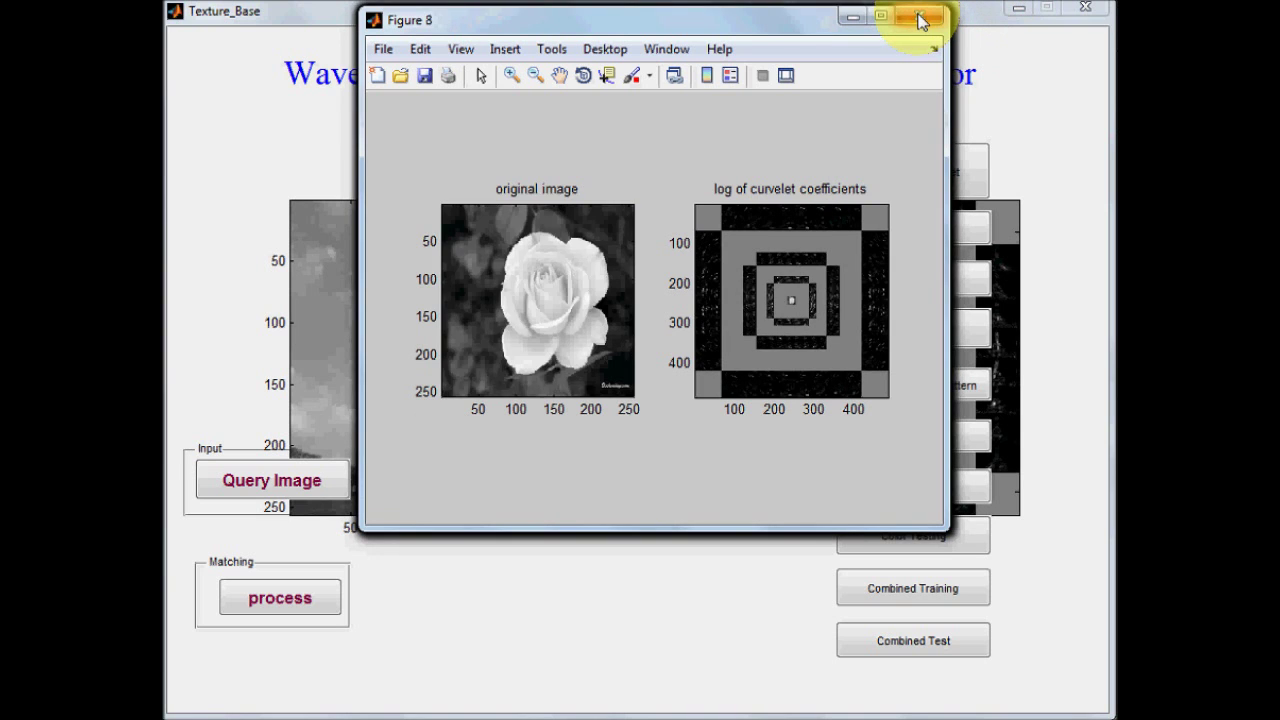
click(918, 16)
click(916, 14)
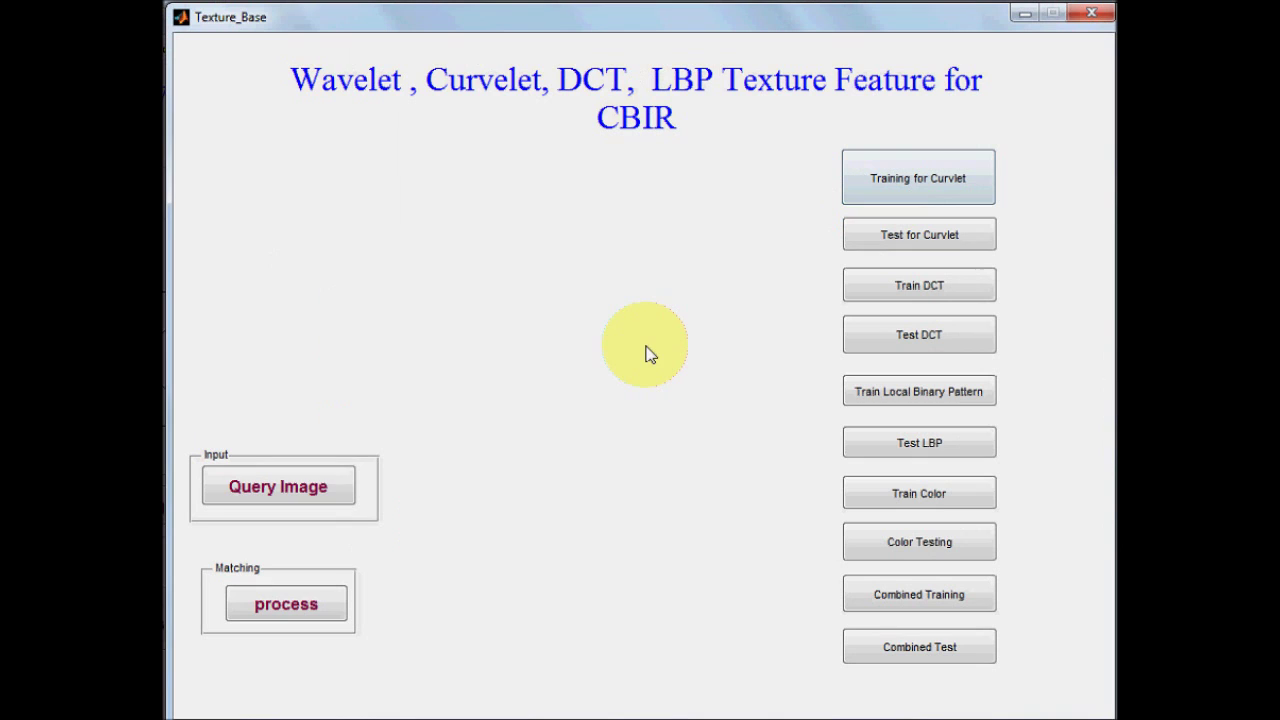
Run the curvelet test with tiger image 6 as query, scoring efficiency 100, then close Figure 1
click(290, 488)
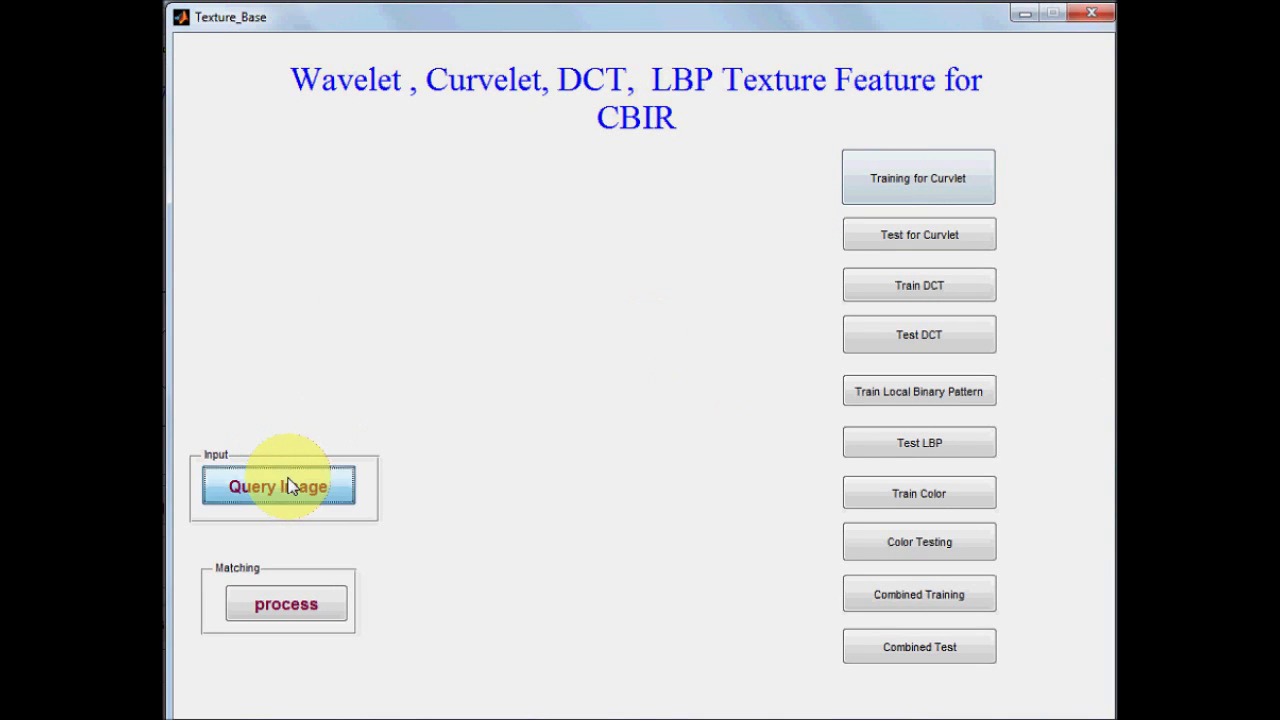
double_click(450, 220)
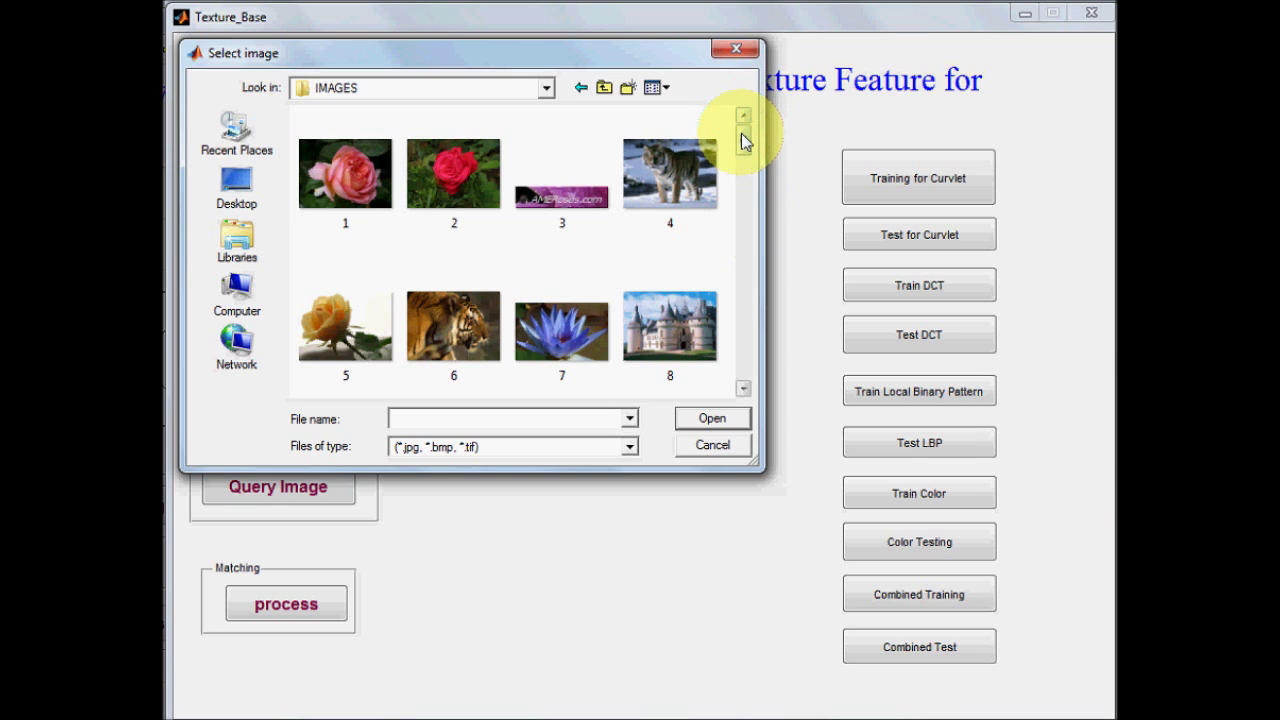
double_click(466, 314)
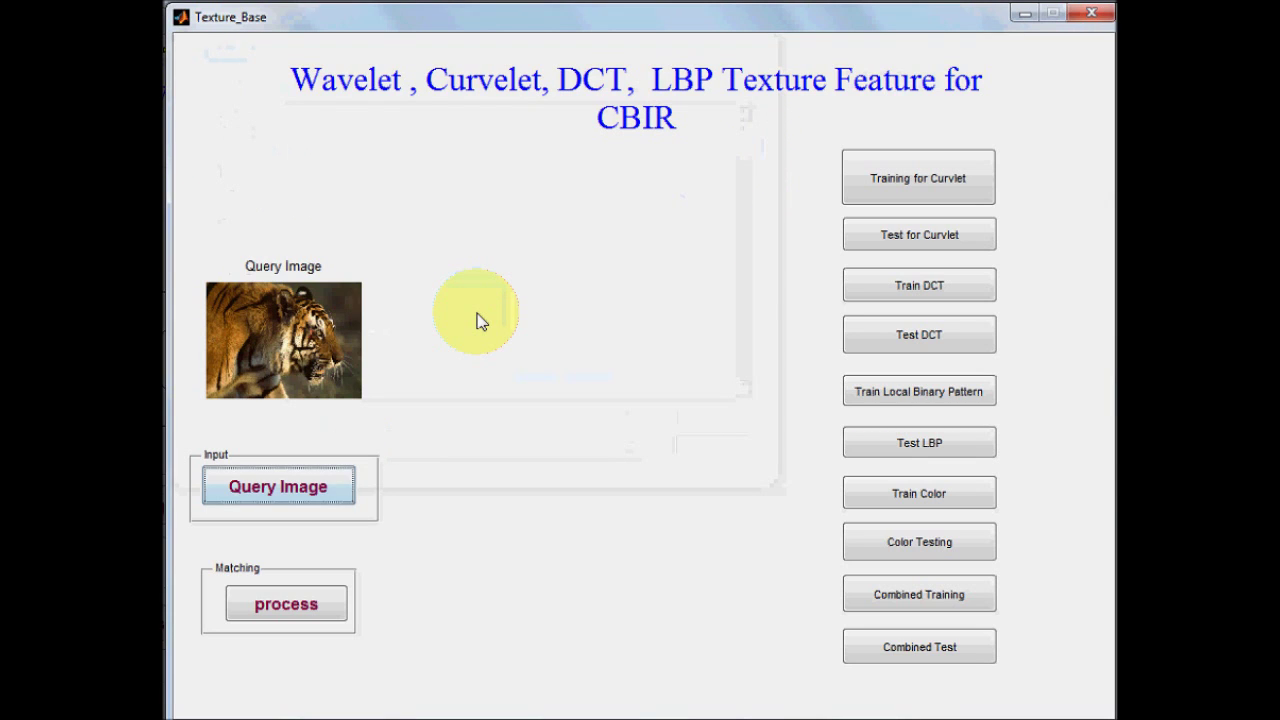
click(898, 246)
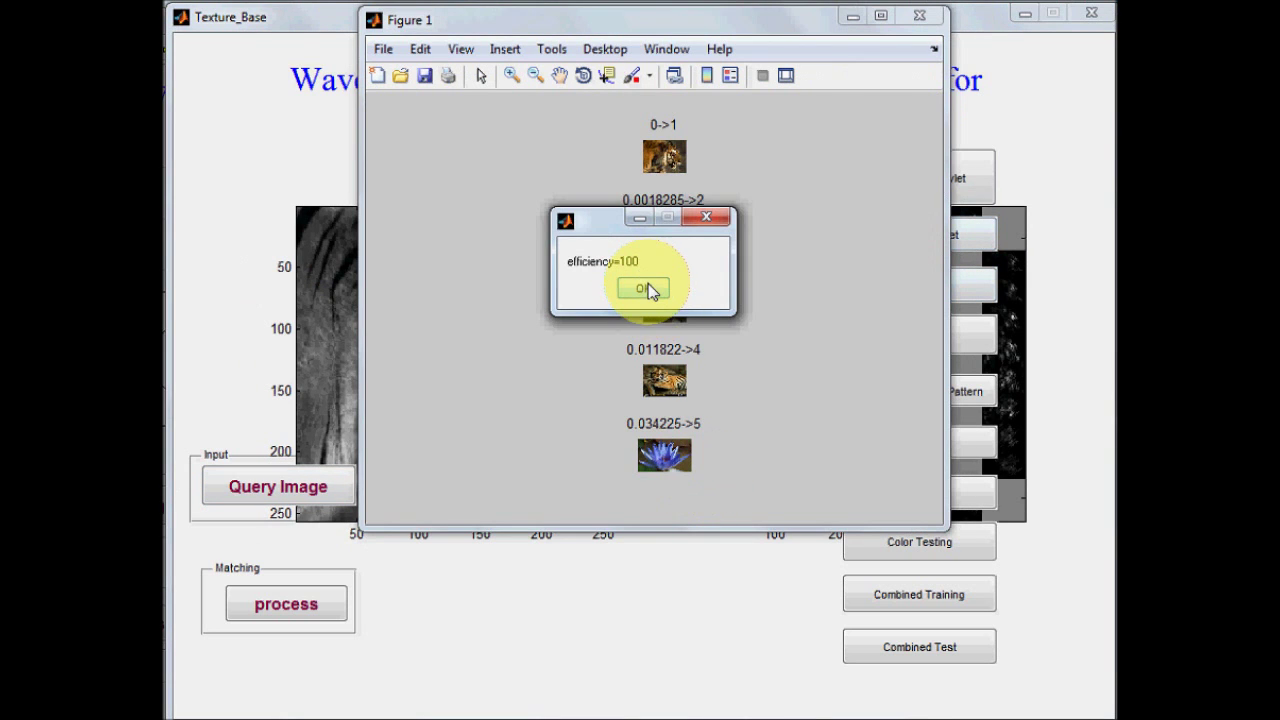
click(648, 289)
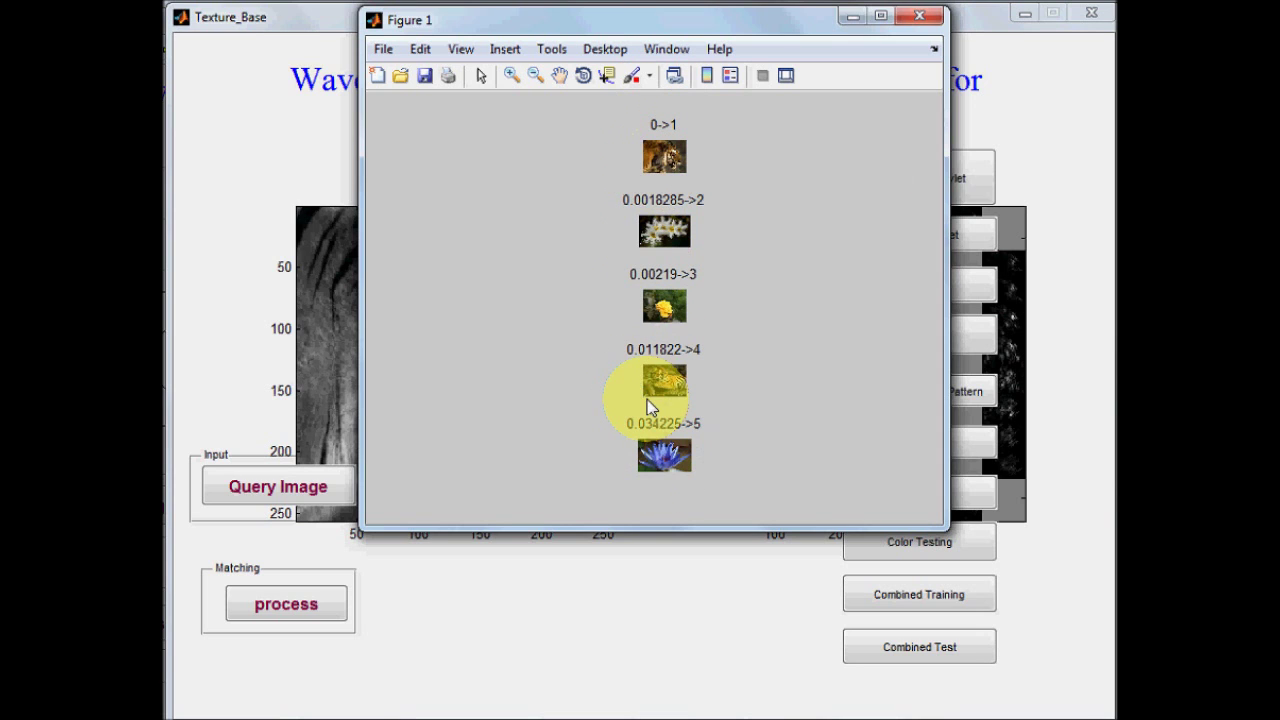
click(920, 17)
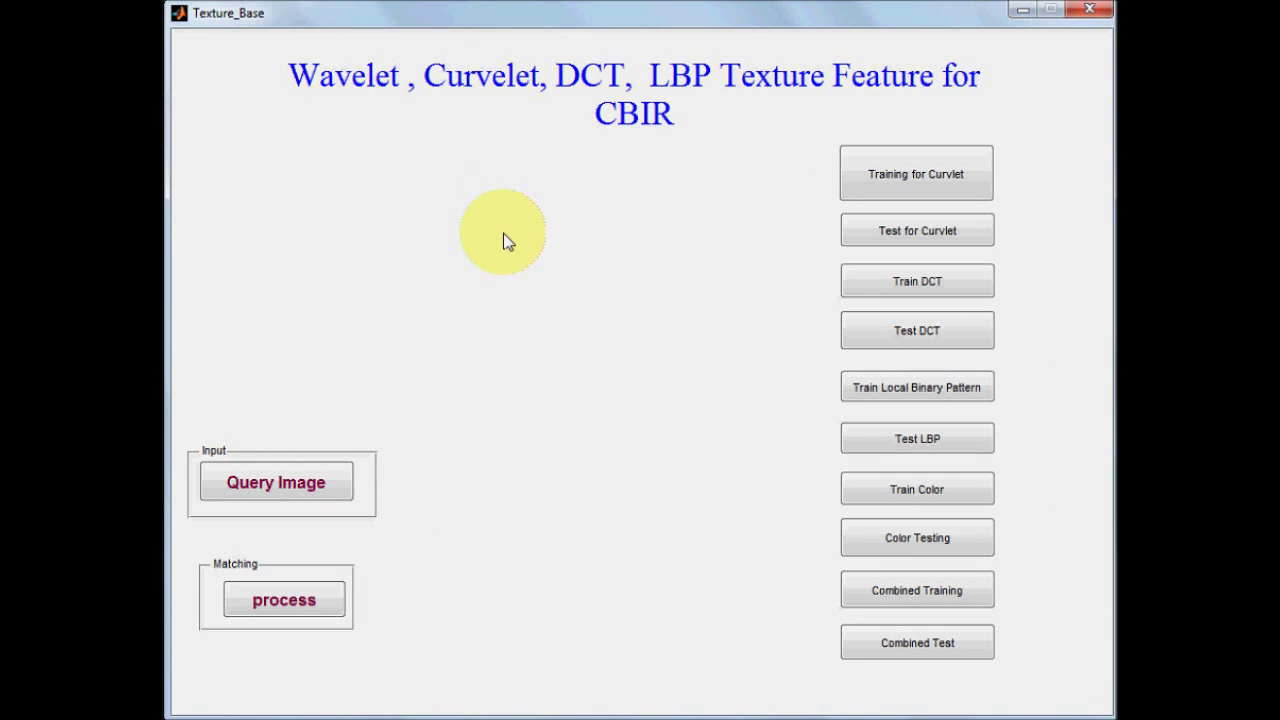
Run the curvelet test with castle image 8, scoring efficiency 80, then review and close Figure 1
click(318, 490)
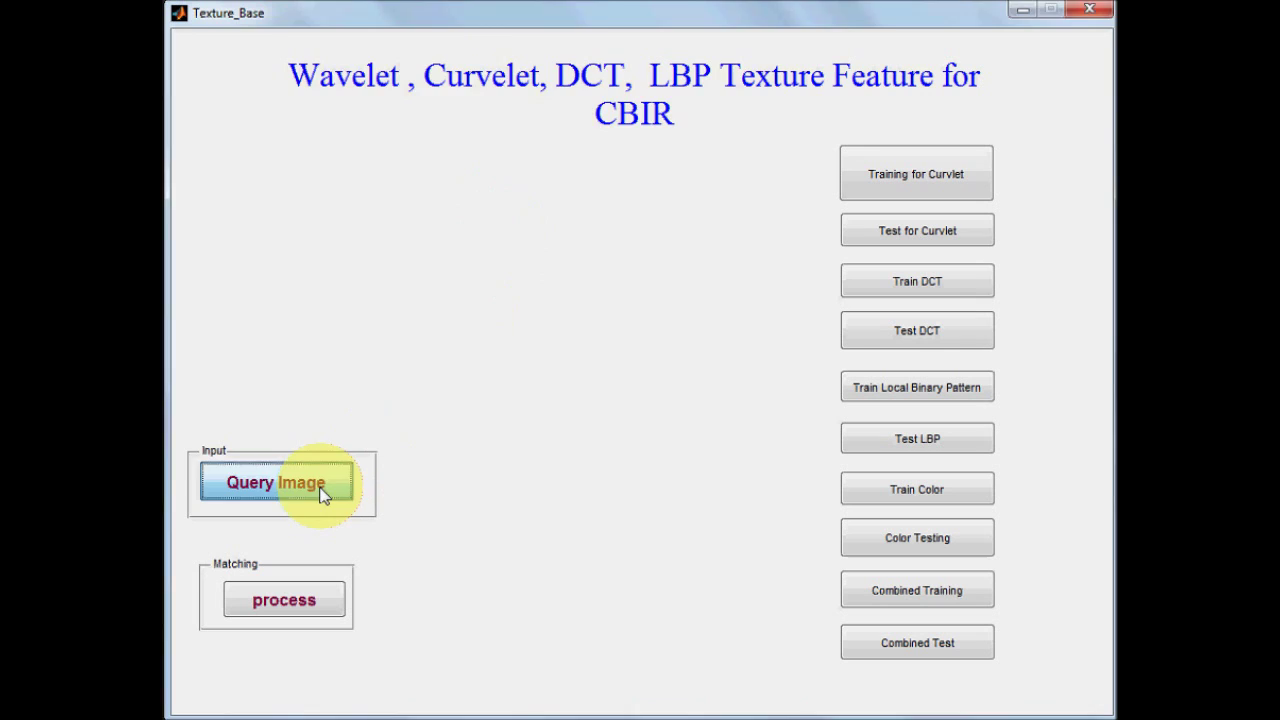
double_click(448, 165)
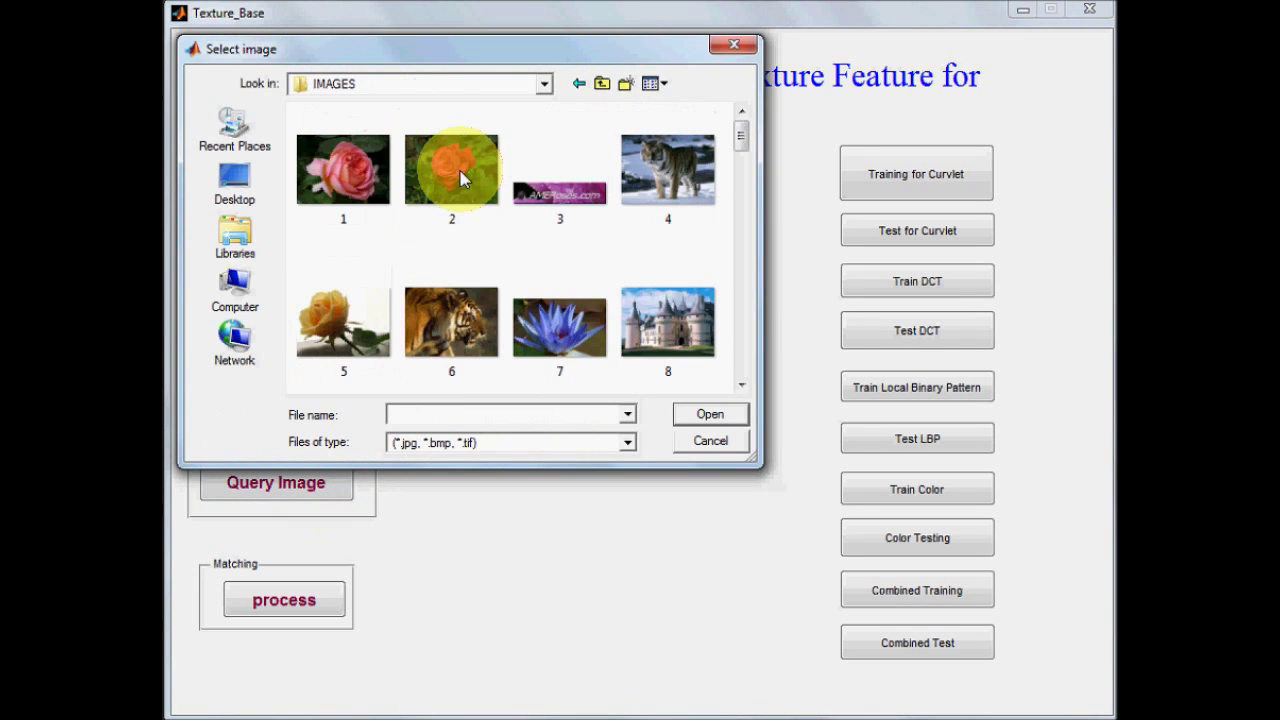
double_click(687, 334)
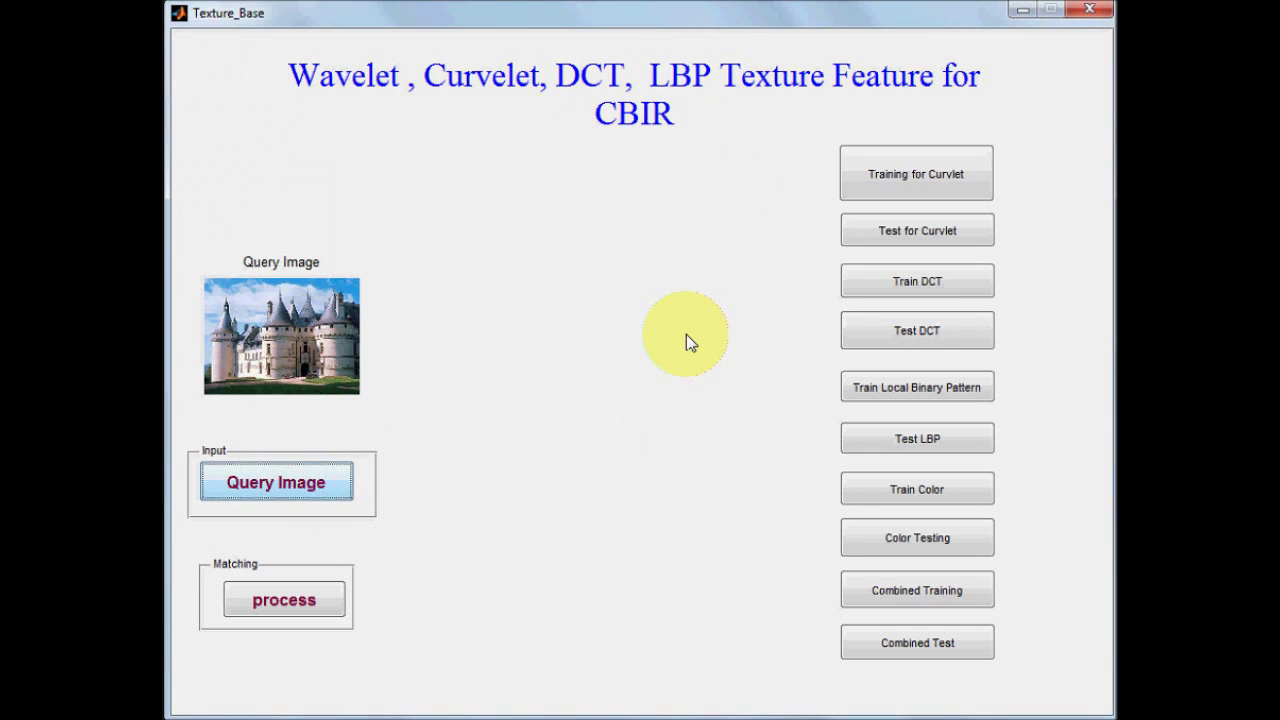
click(895, 232)
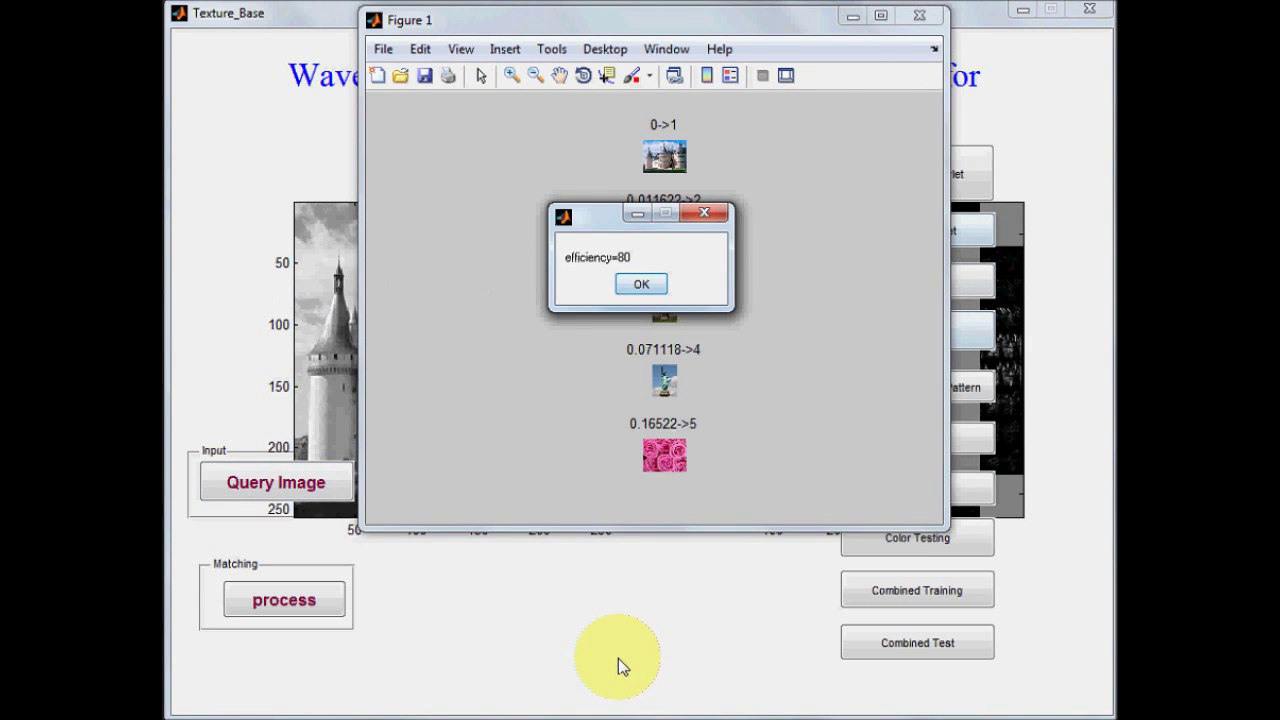
click(641, 285)
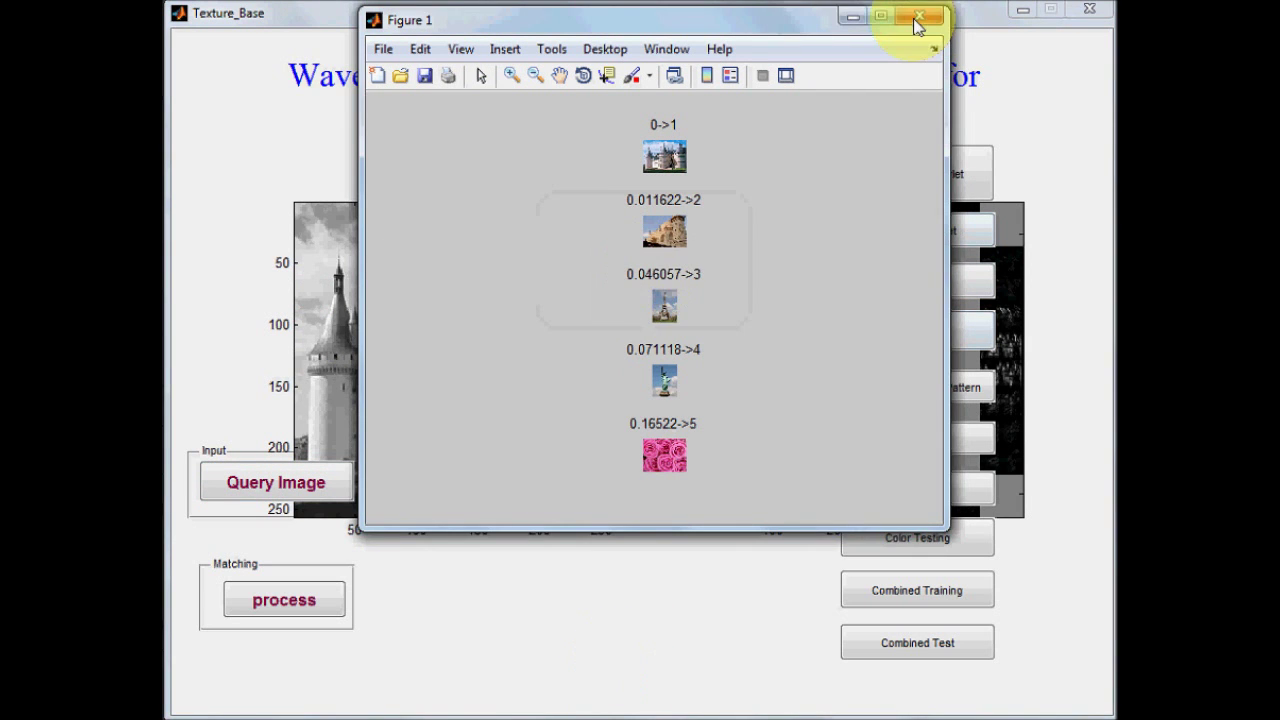
click(880, 17)
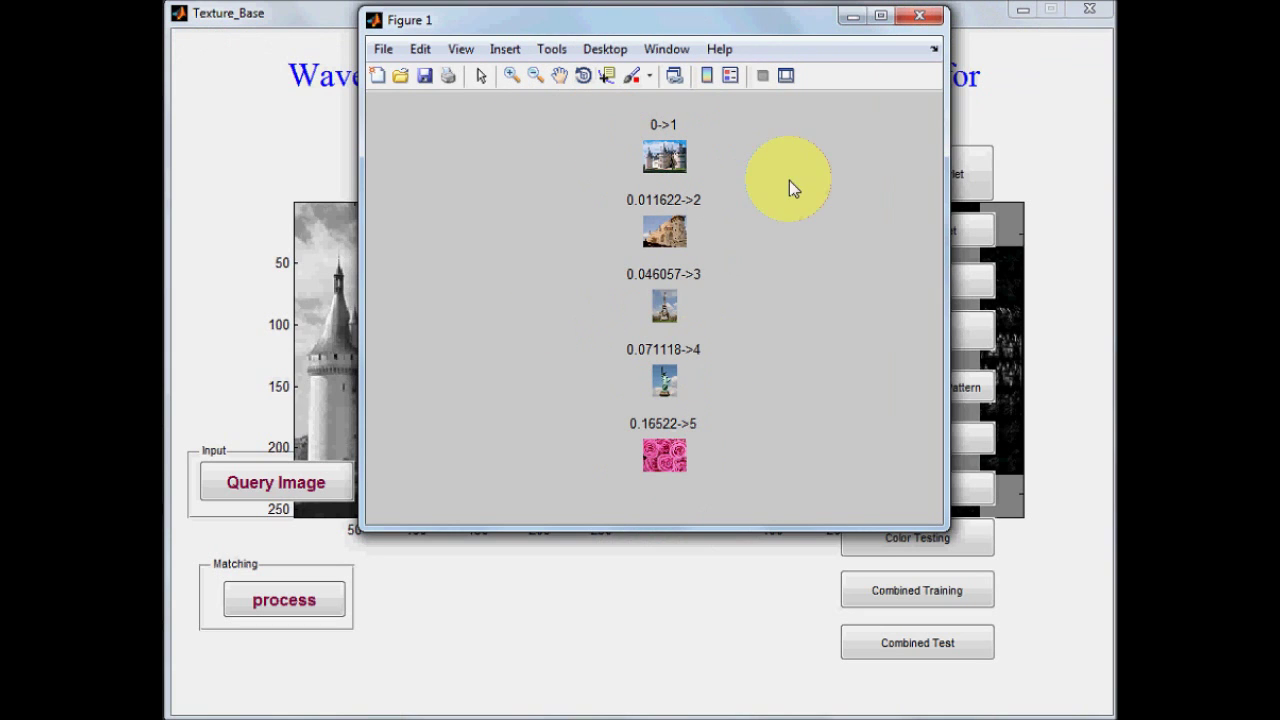
click(916, 20)
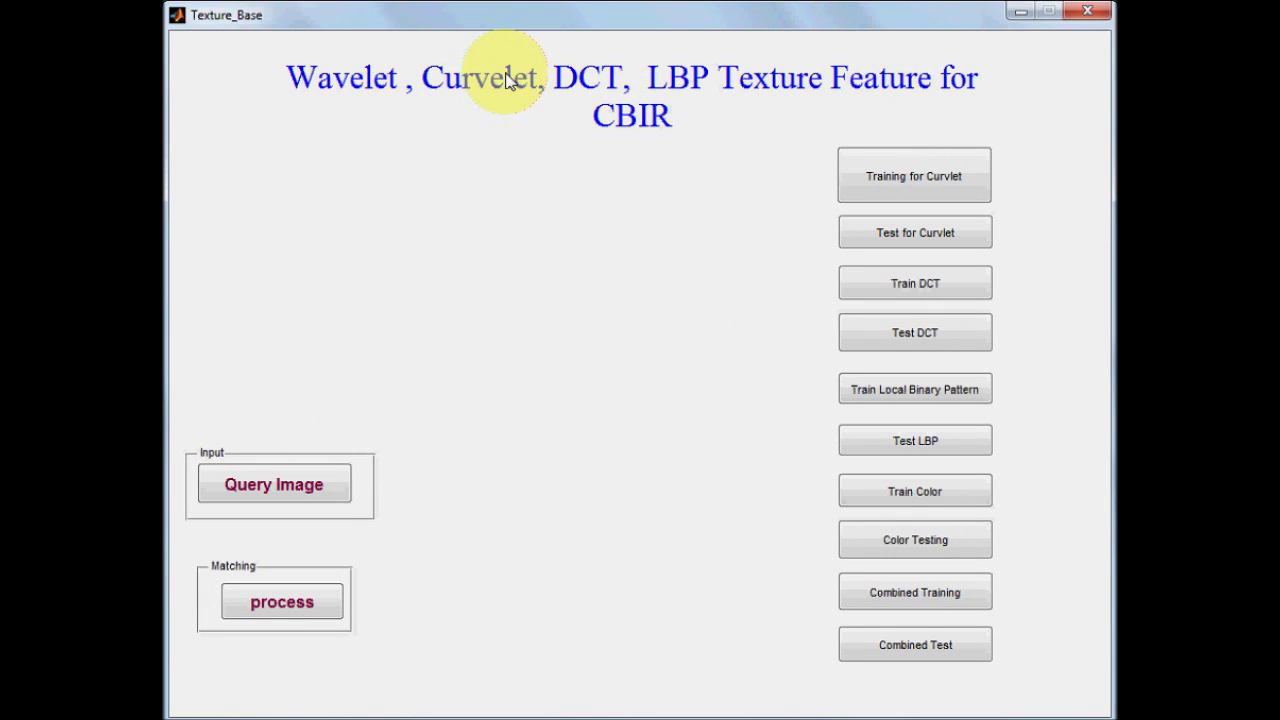
Run Train DCT, then close the stacked black-and-white texture-map figures one by one
click(884, 288)
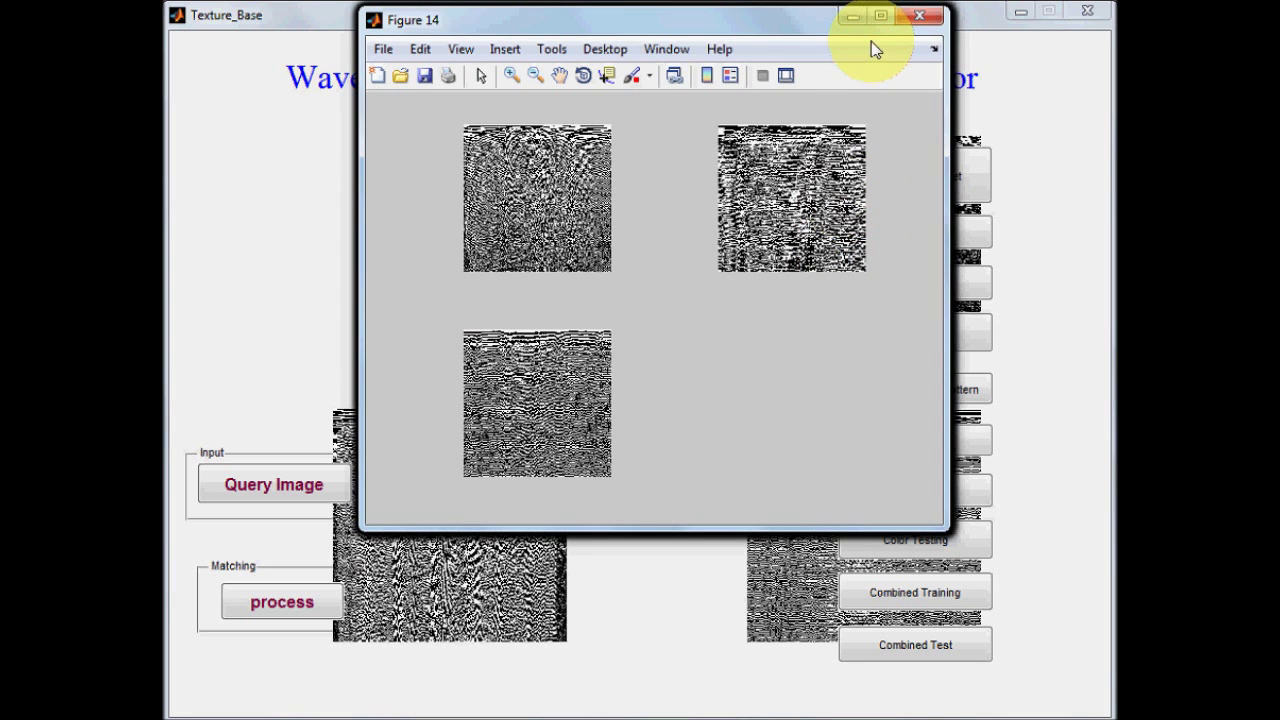
click(935, 18)
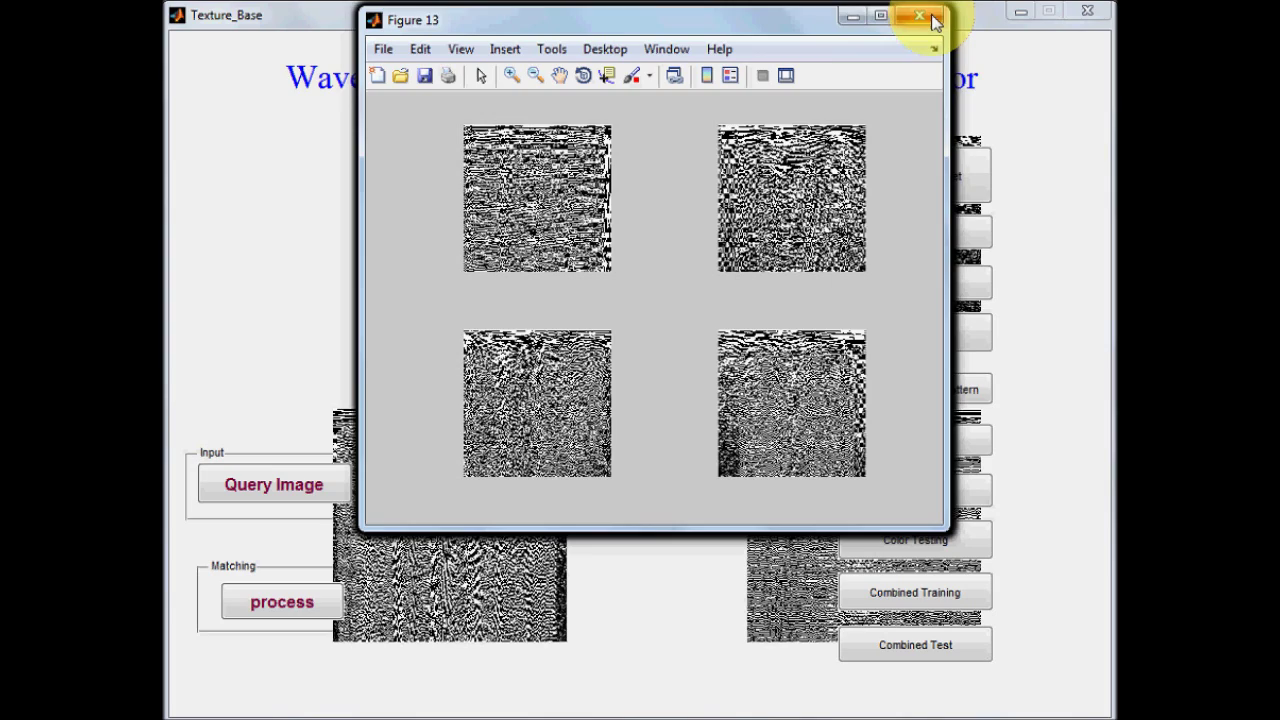
click(933, 18)
click(933, 18)
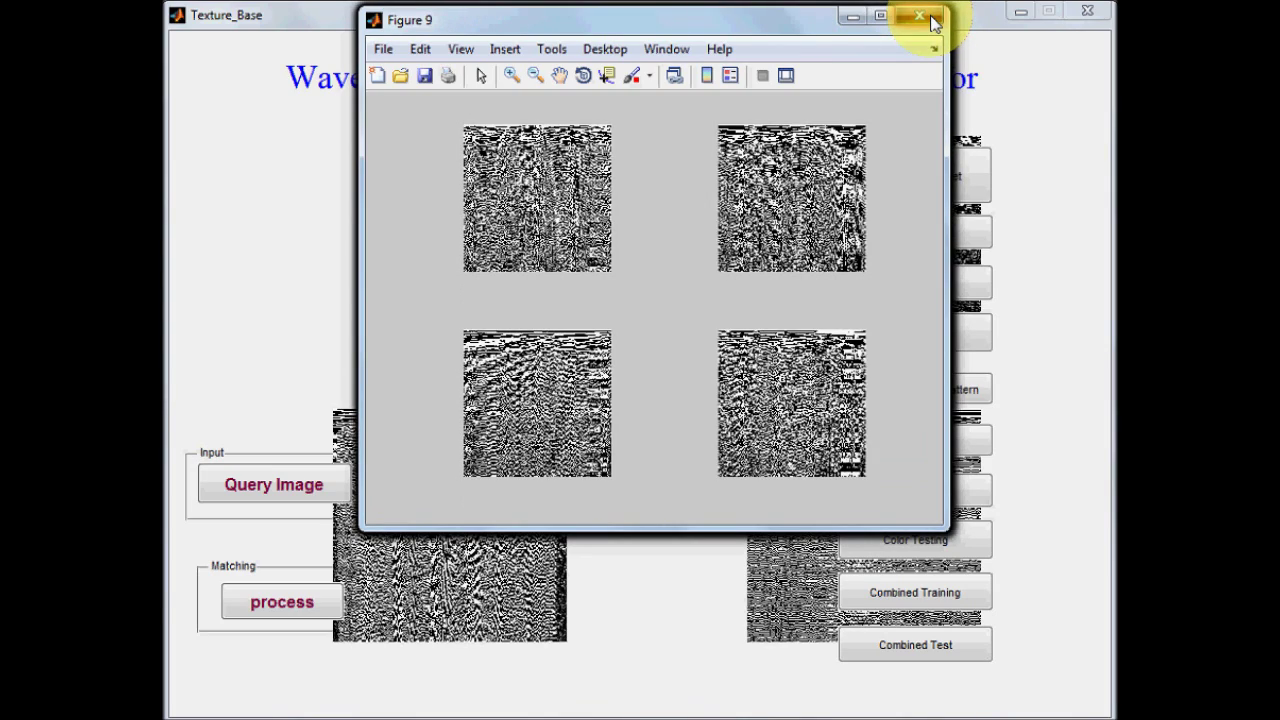
click(933, 18)
click(933, 18)
click(933, 18)
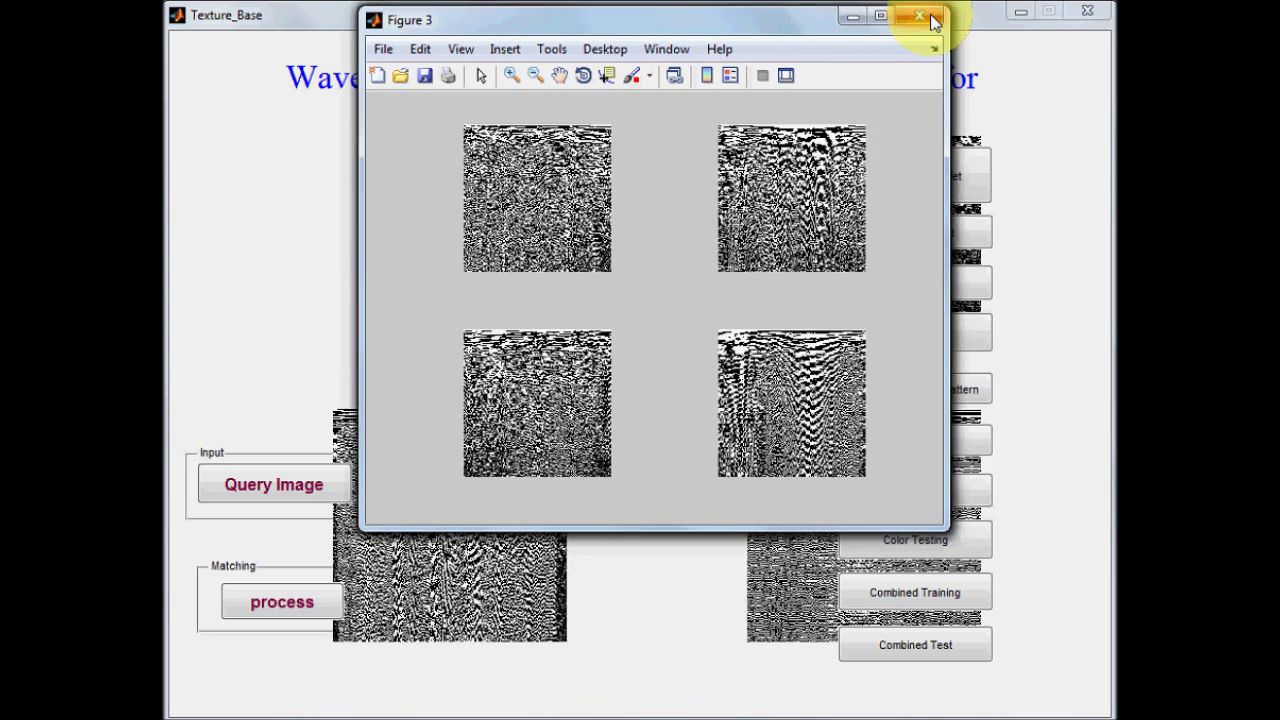
click(933, 18)
click(933, 18)
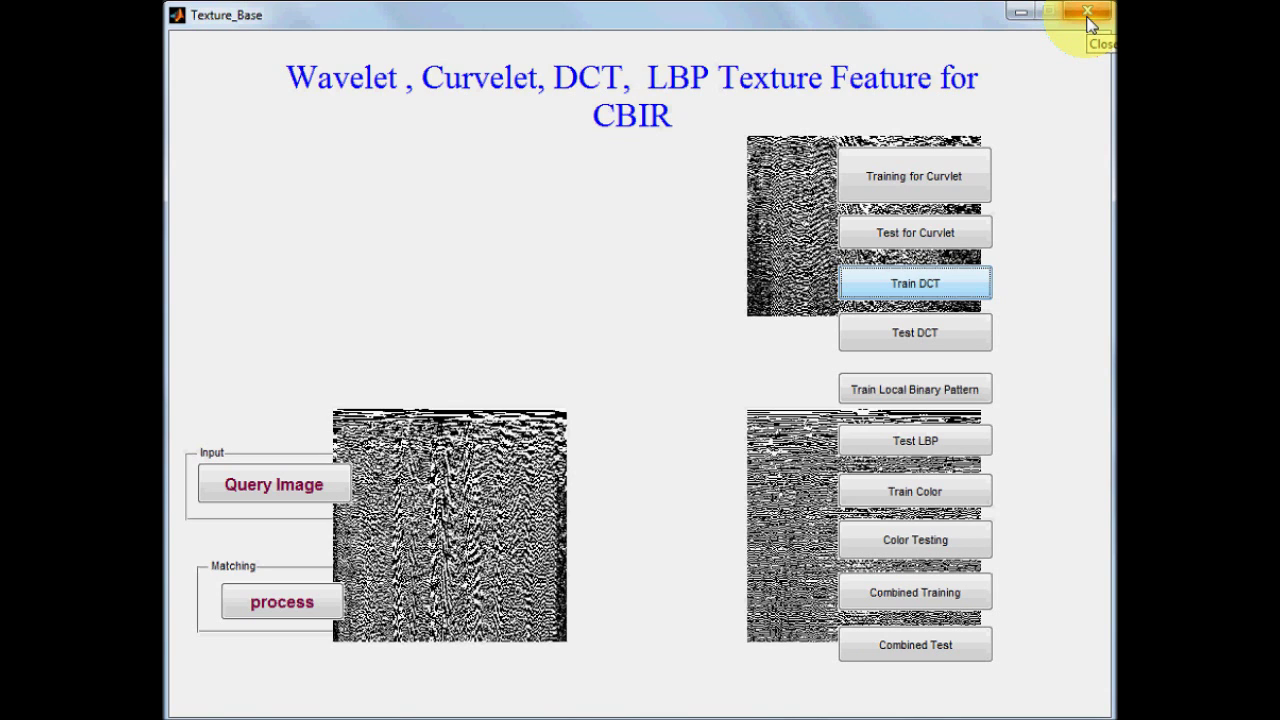
Close the running Texture_Base window, reposition the layout editor, and pick castle image 8 as query
click(1090, 25)
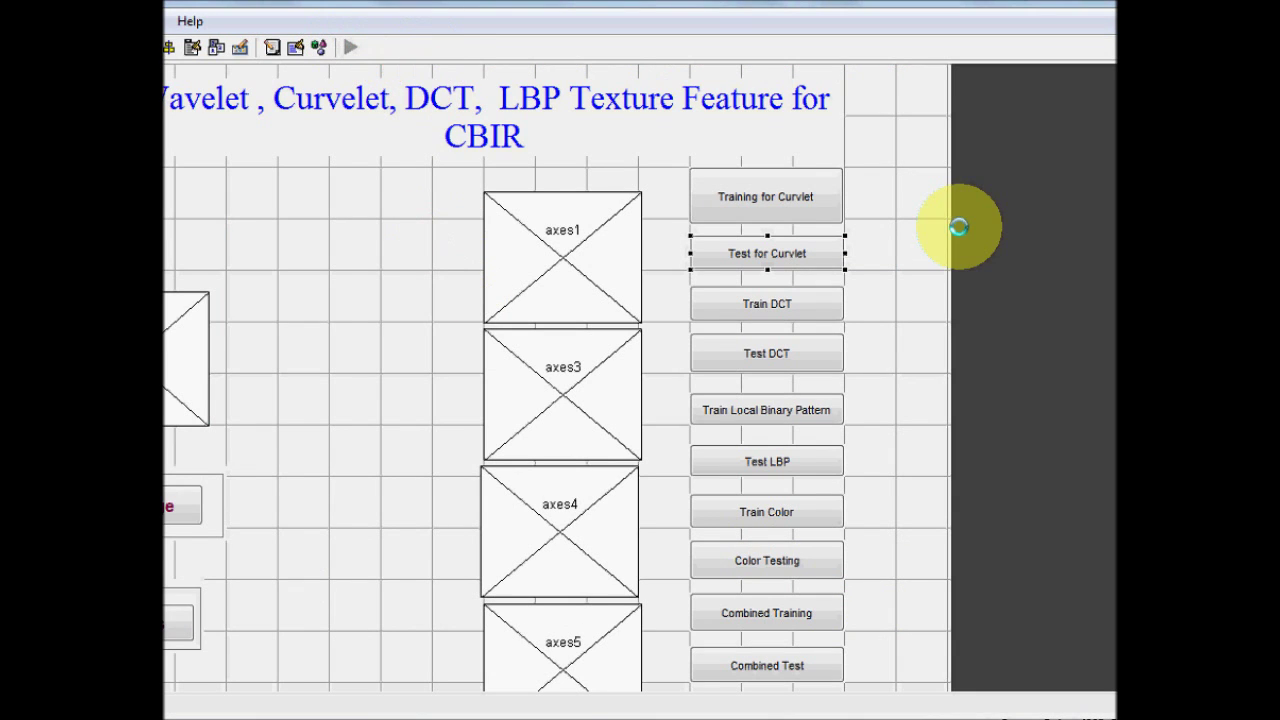
drag(1007, 38, 805, 25)
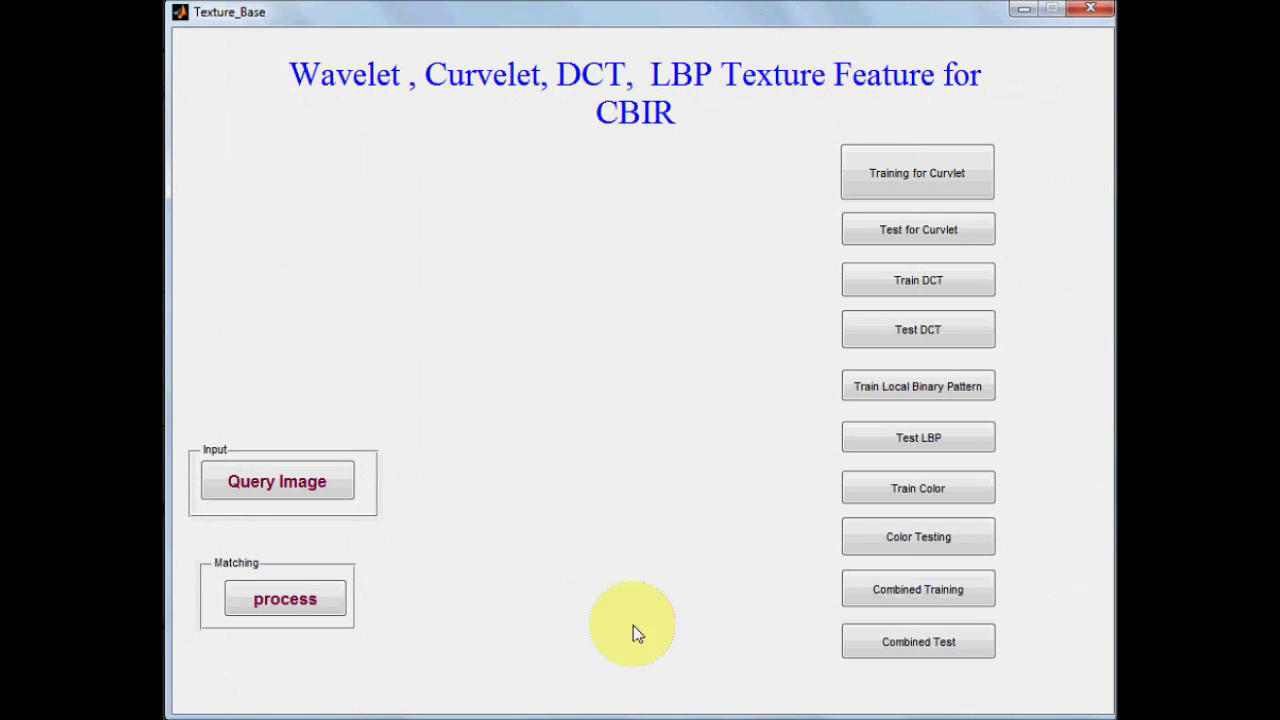
click(340, 496)
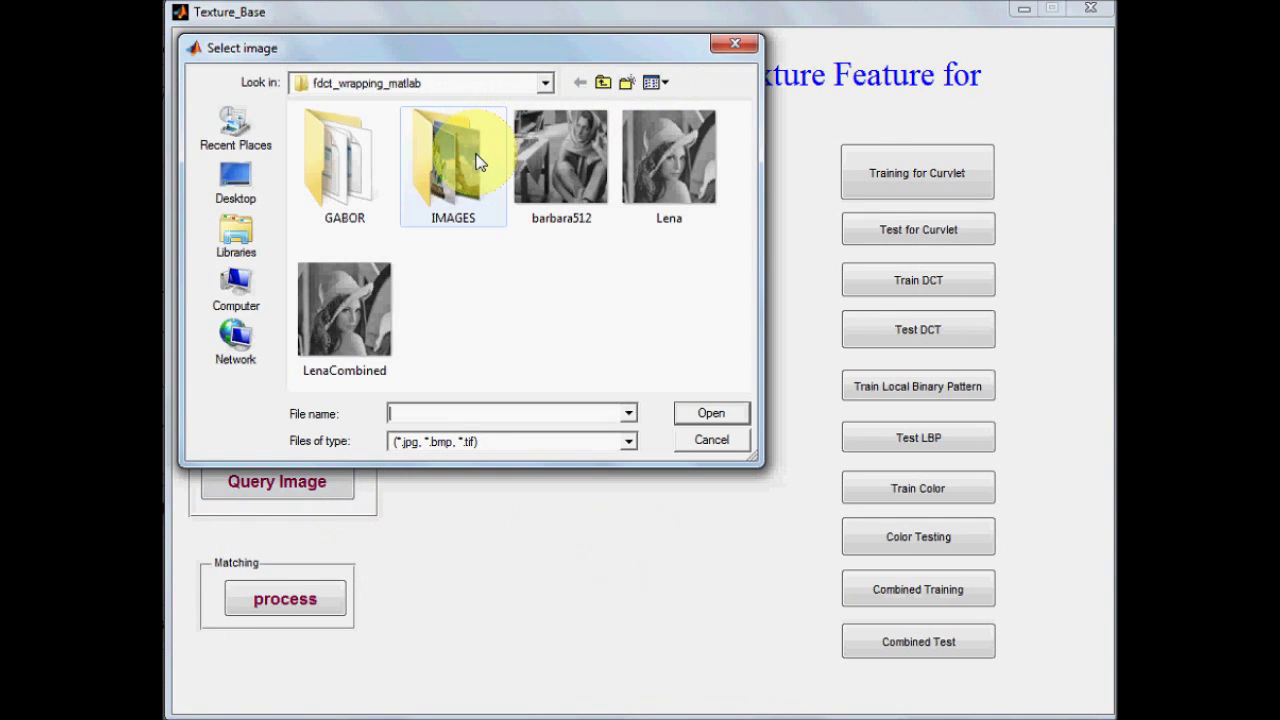
double_click(477, 163)
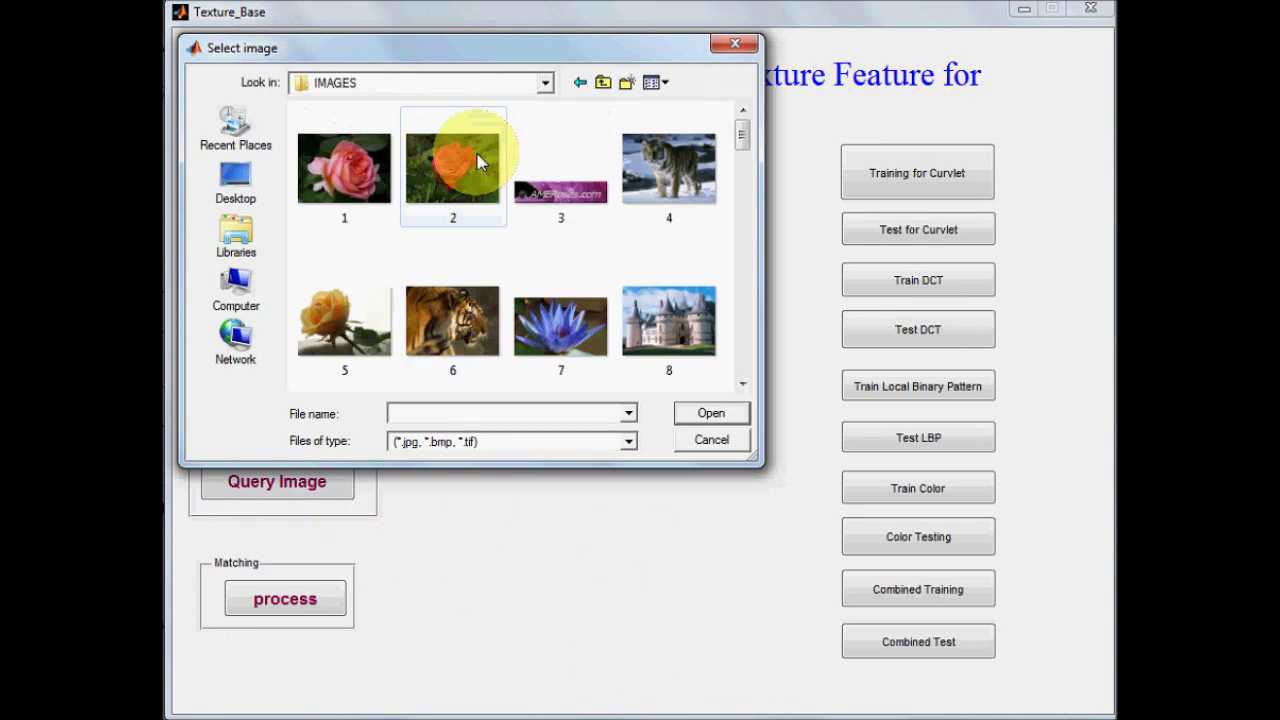
double_click(697, 316)
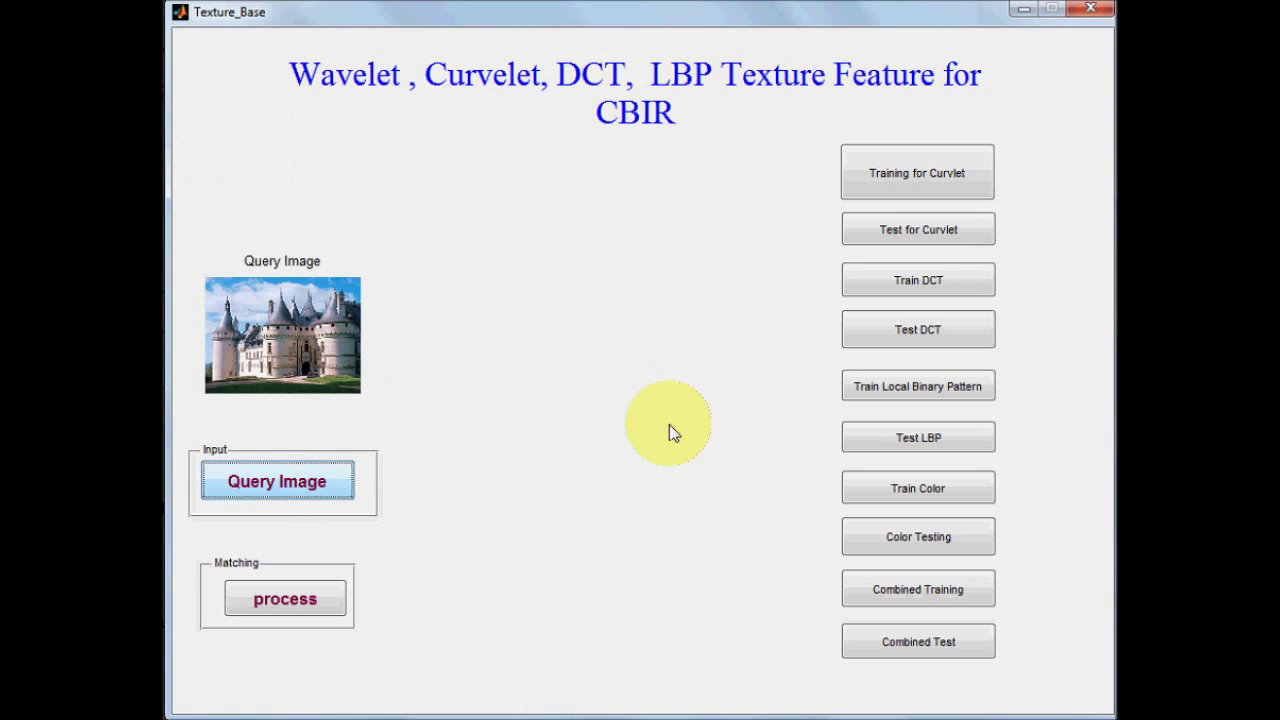
Run the DCT test on the castle, scoring efficiency 20, then review and close Figure 1
click(921, 342)
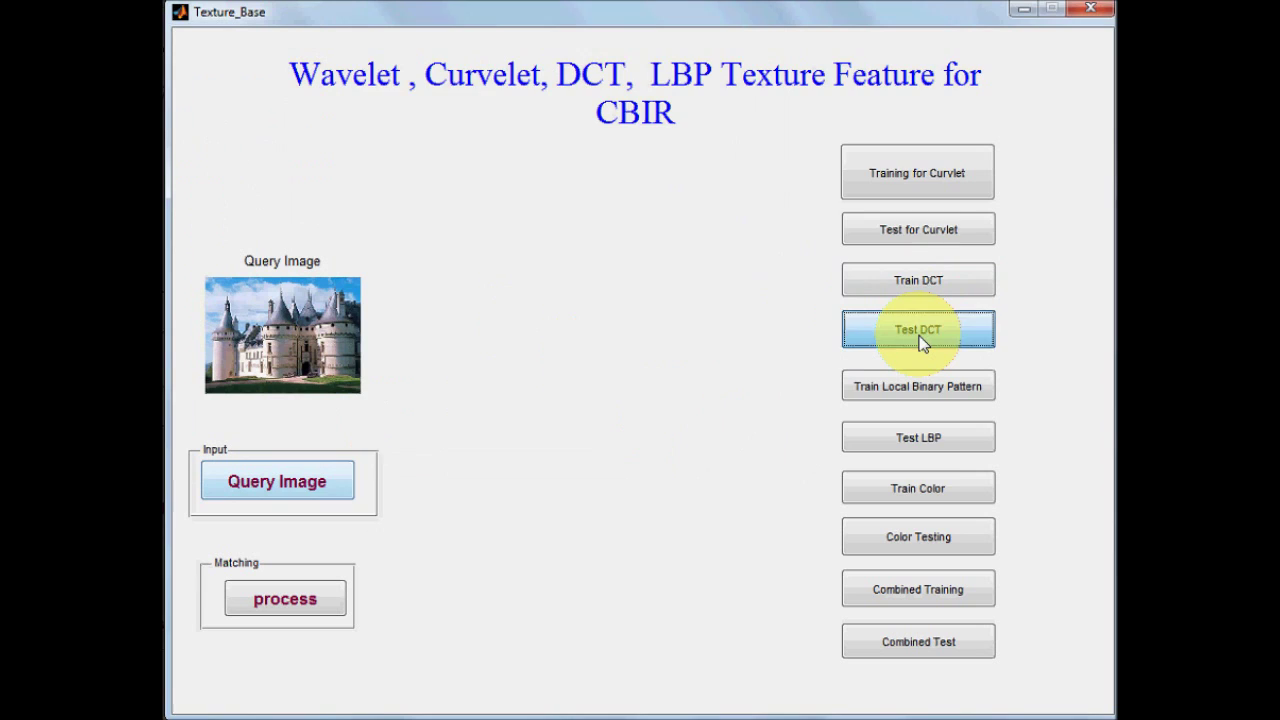
click(642, 284)
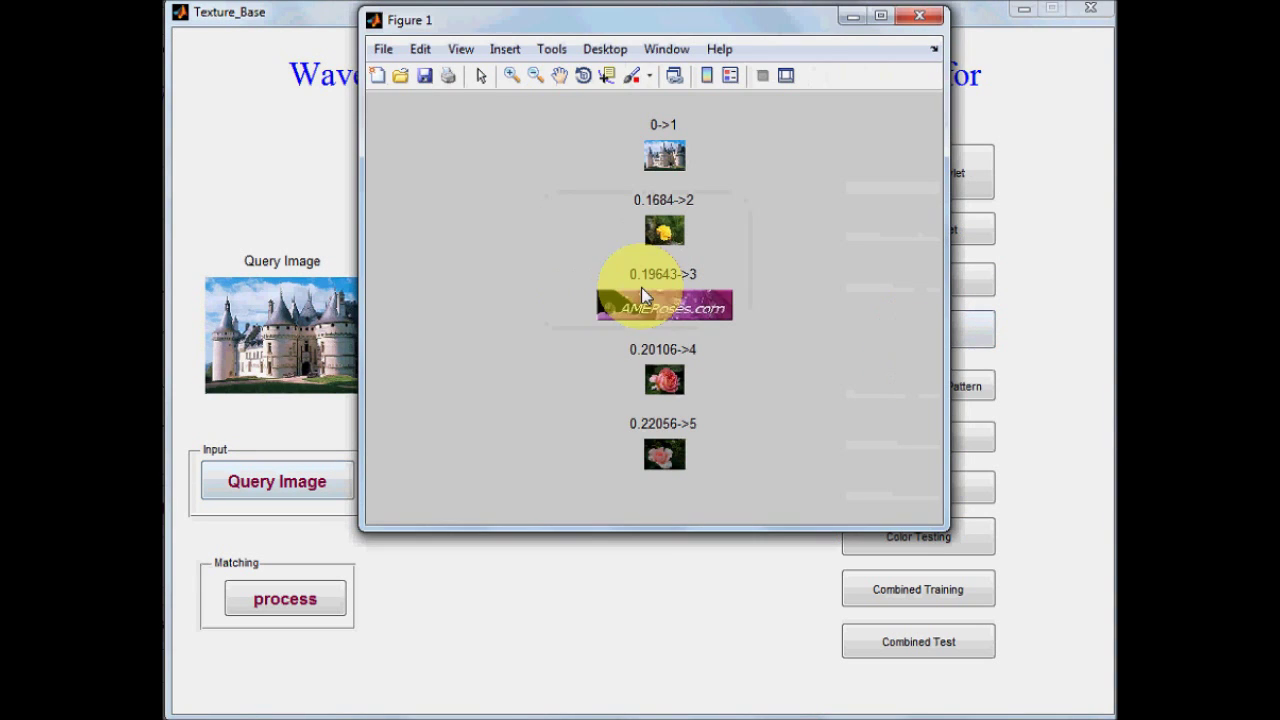
click(880, 18)
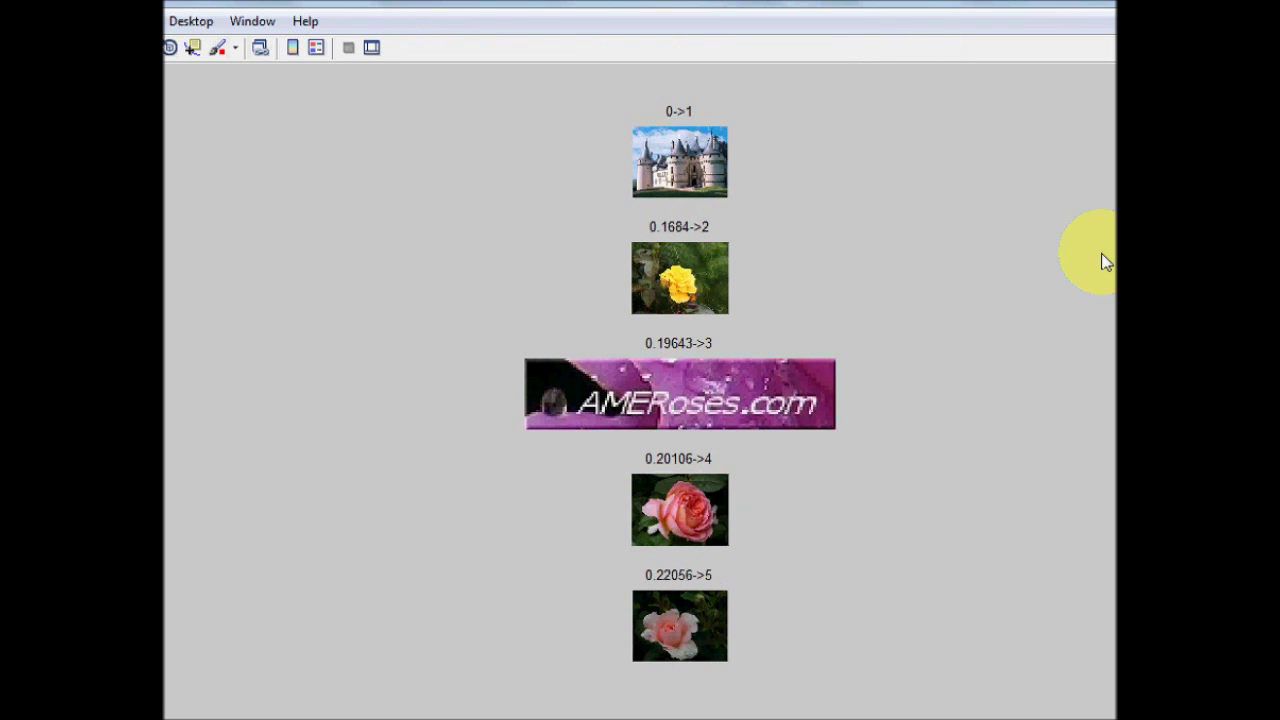
click(1085, 5)
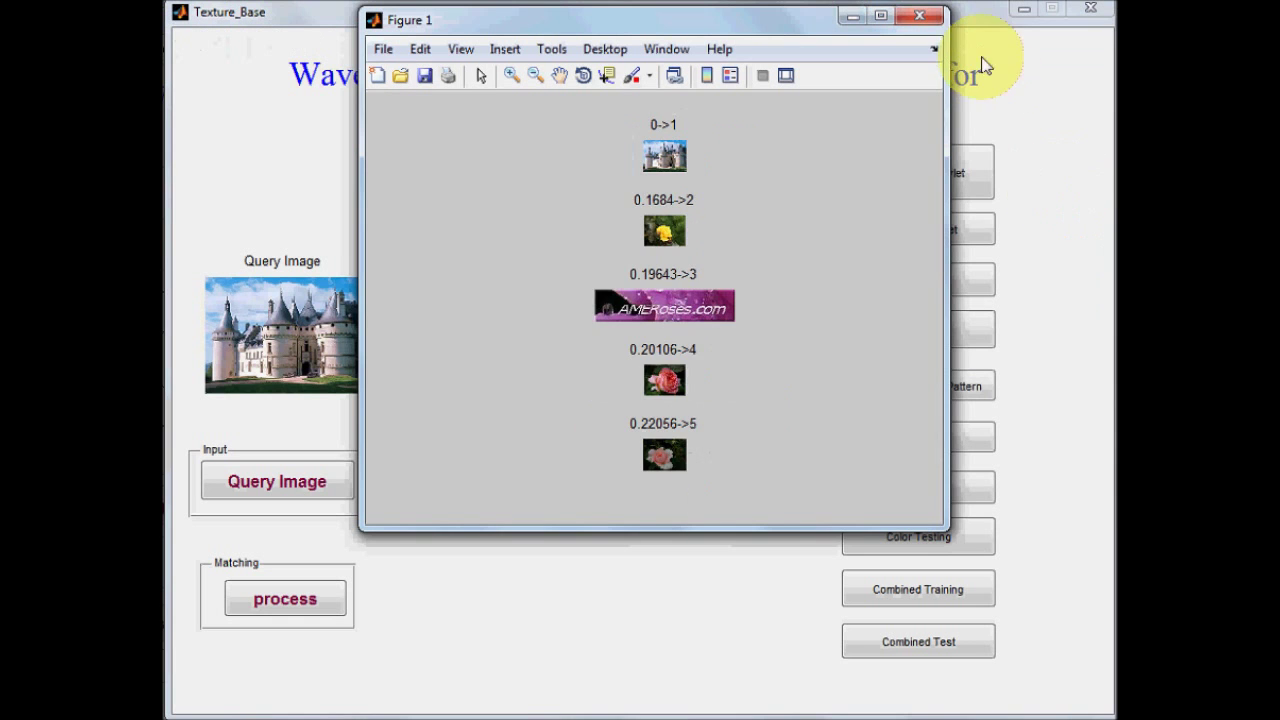
click(921, 18)
Run the DCT test with red rose image 2, scoring efficiency 100, then review and close Figure 1
click(314, 483)
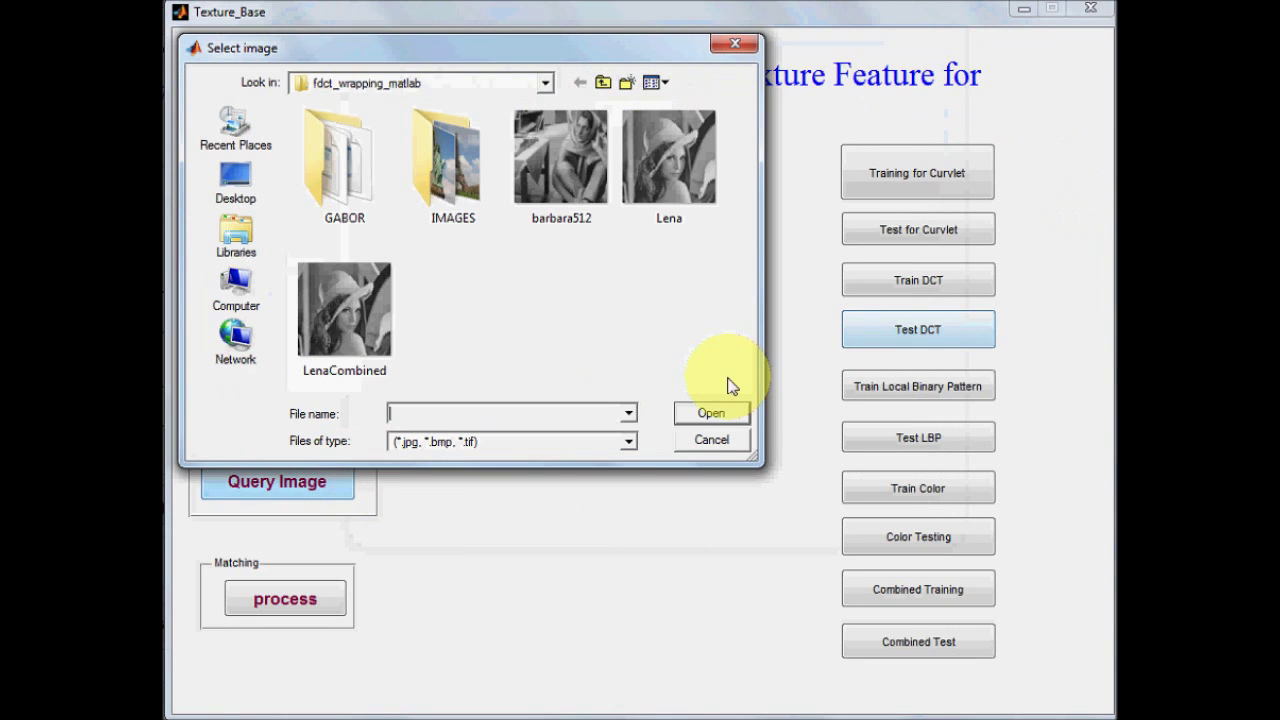
double_click(447, 200)
double_click(448, 185)
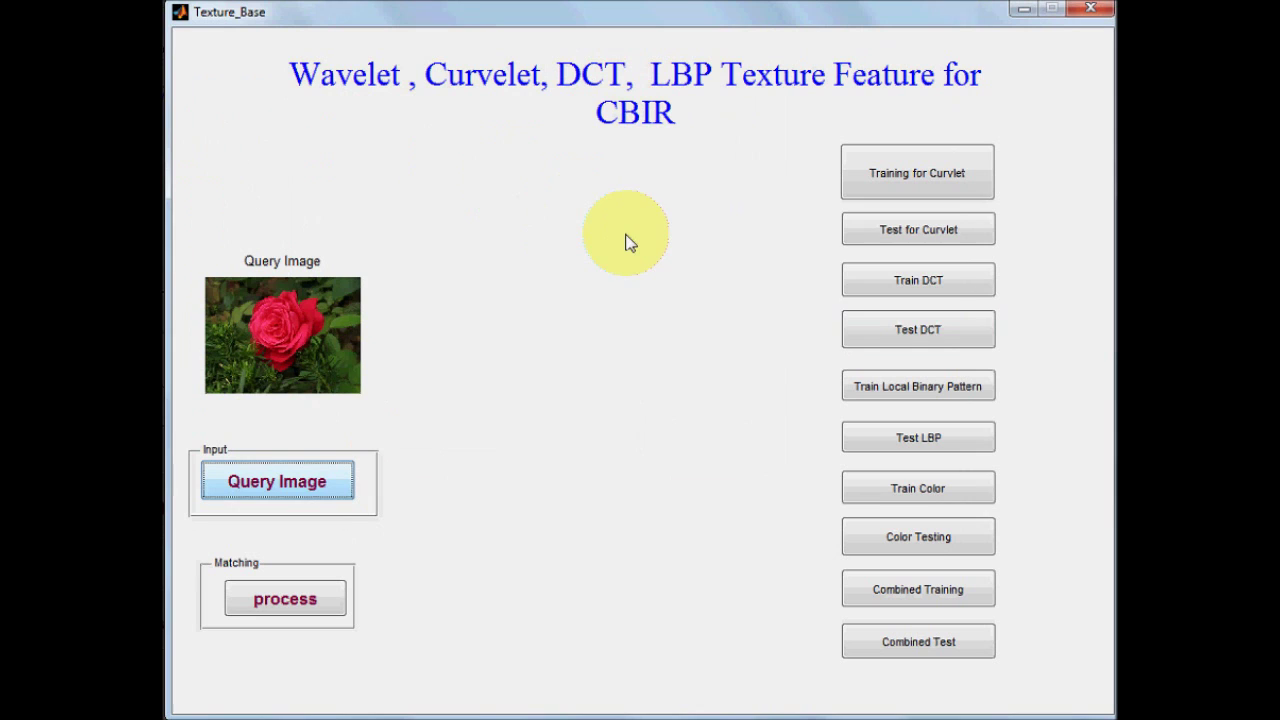
click(941, 333)
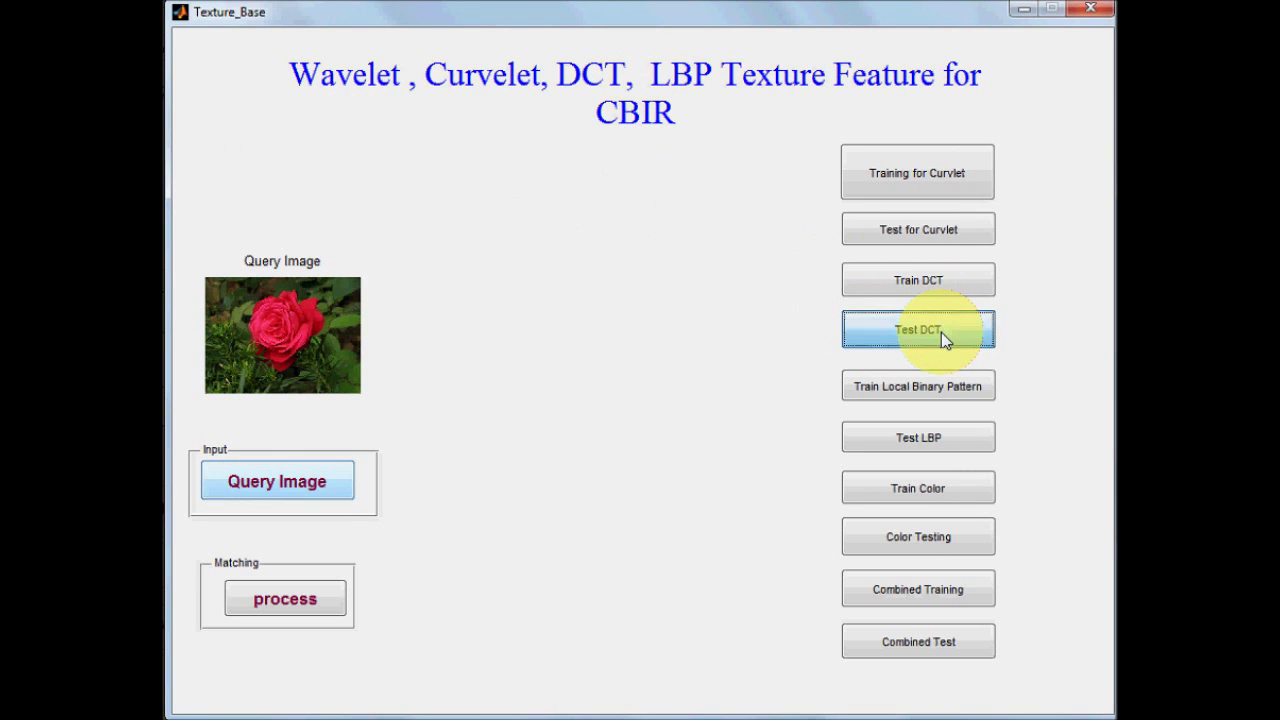
click(645, 284)
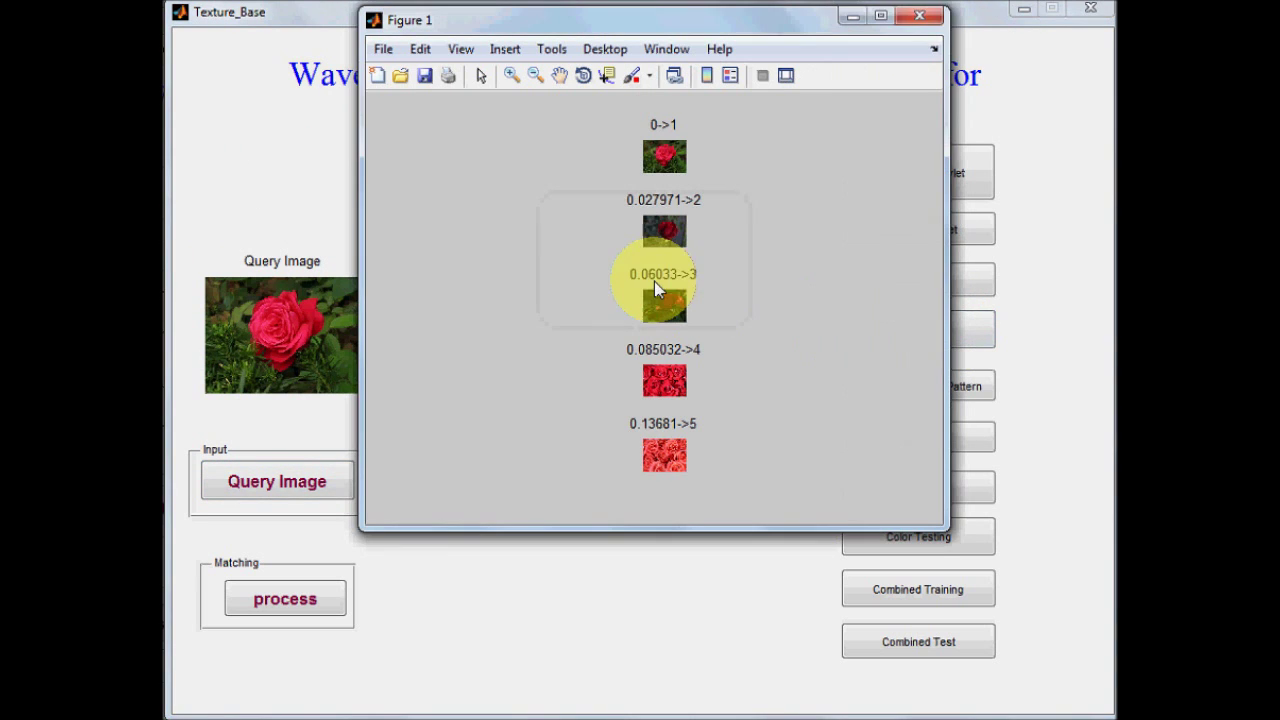
click(881, 16)
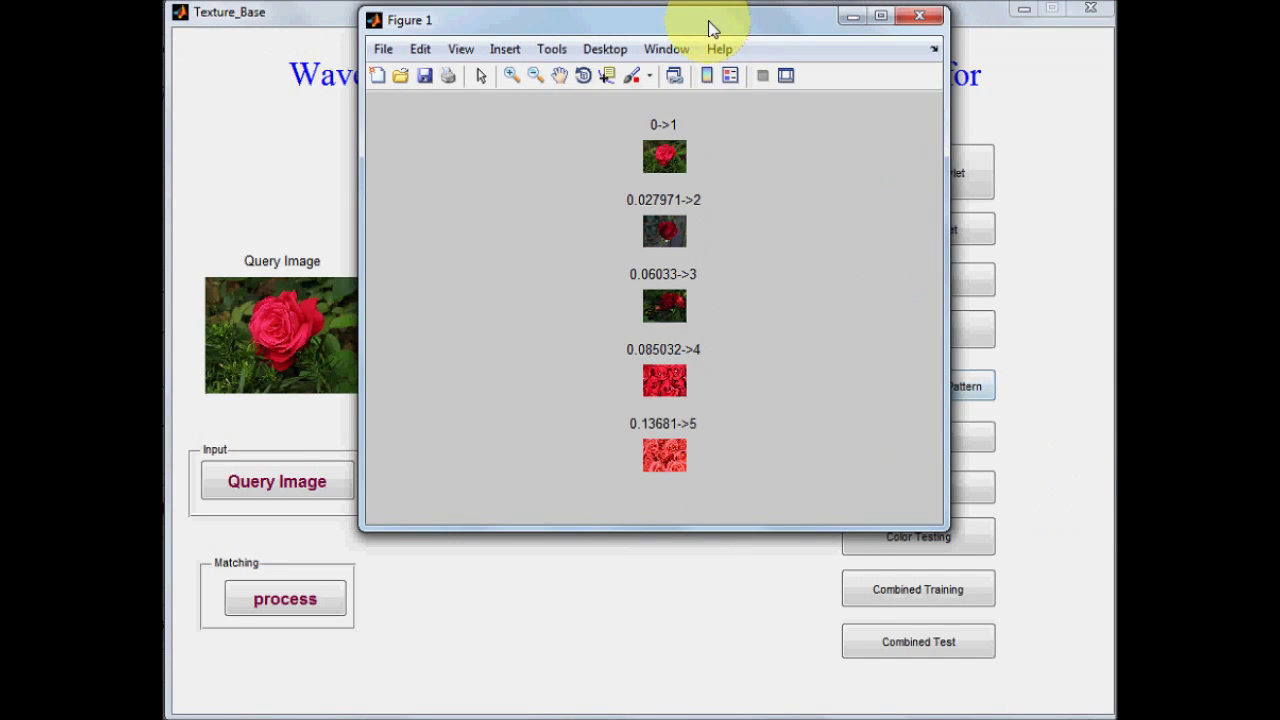
mouse_move(709, 23)
mouse_down()
mouse_move(606, 352)
mouse_move(657, 194)
mouse_up()
click(866, 178)
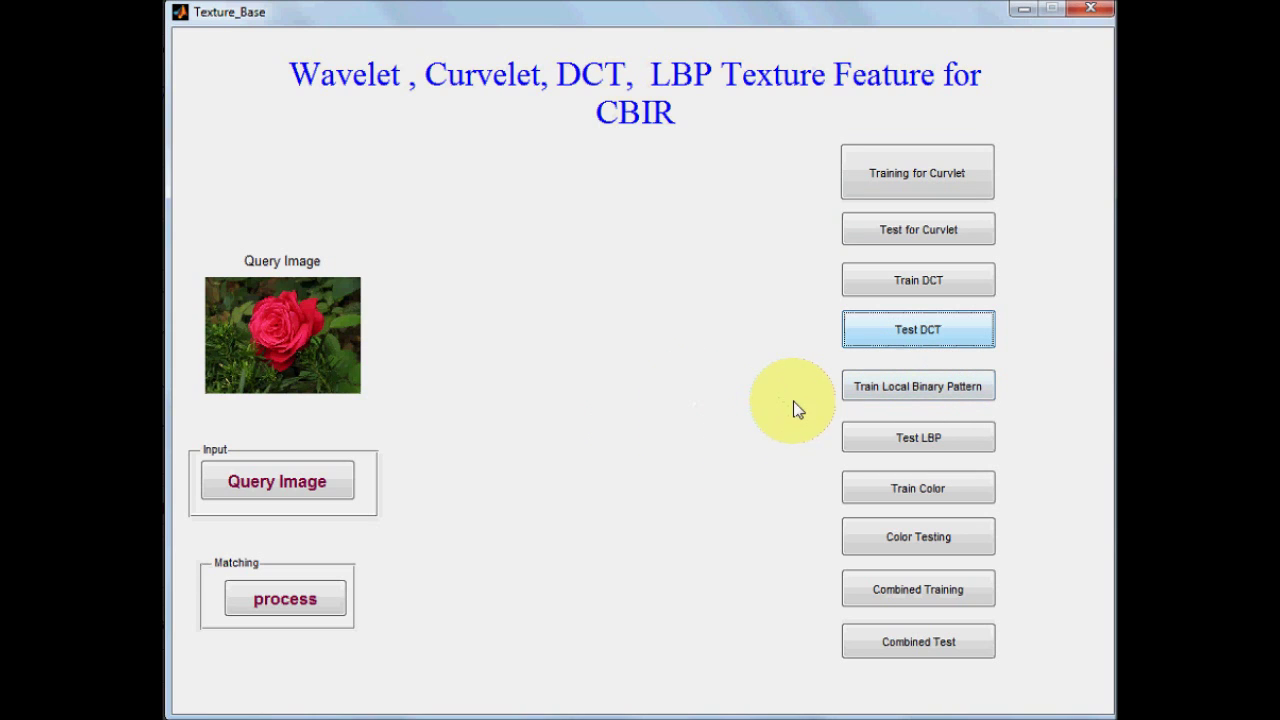
Run Train Local Binary Pattern, then close all the popped-up LBP histogram figures
click(905, 400)
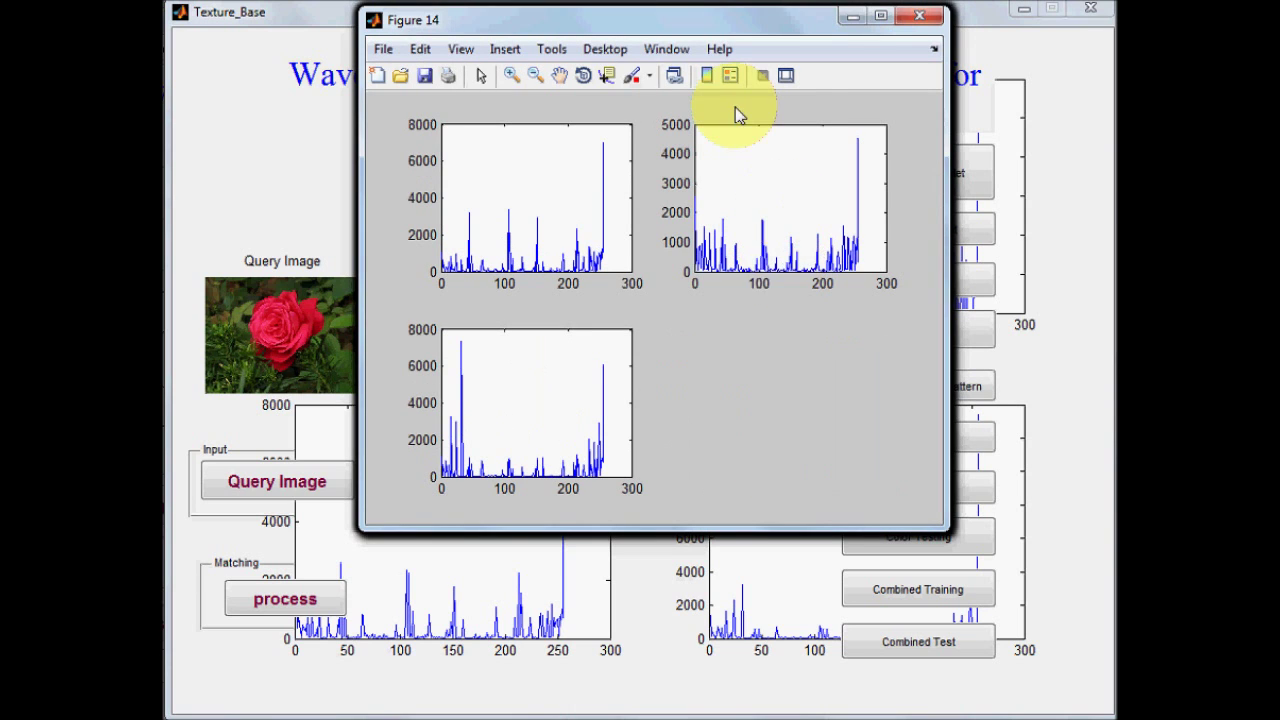
click(922, 17)
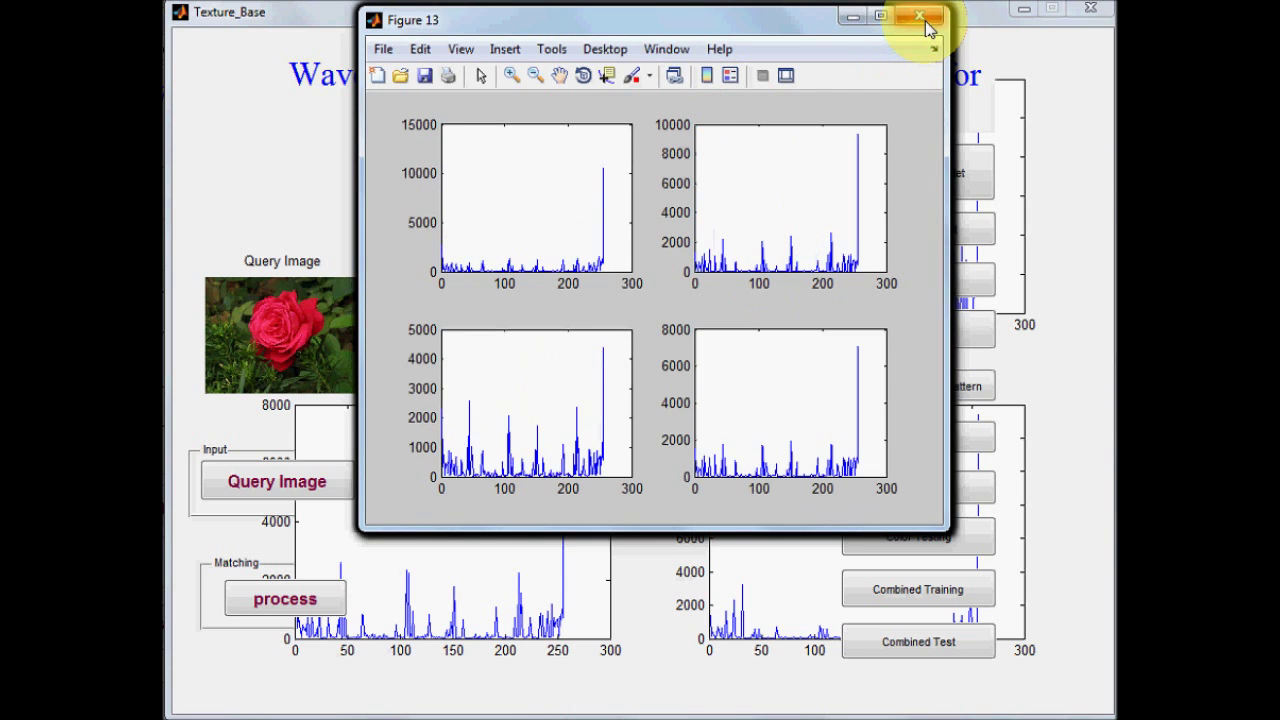
click(922, 17)
double_click(922, 17)
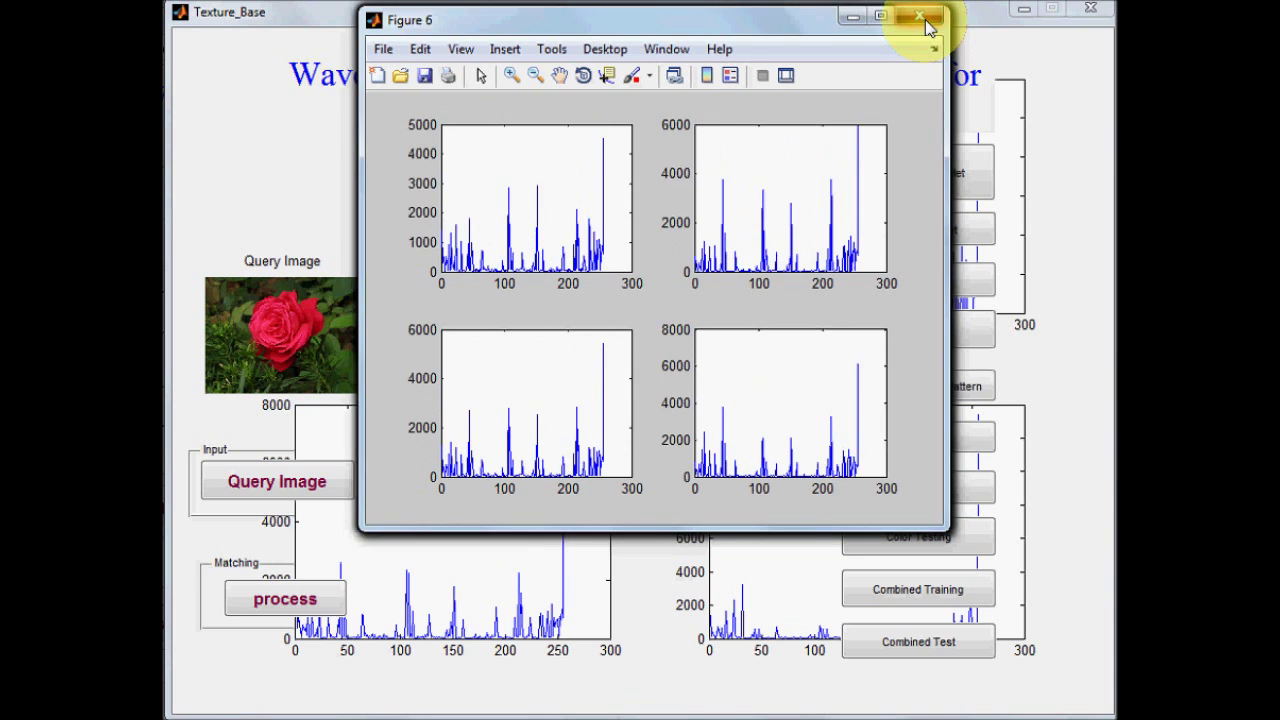
double_click(922, 17)
click(922, 17)
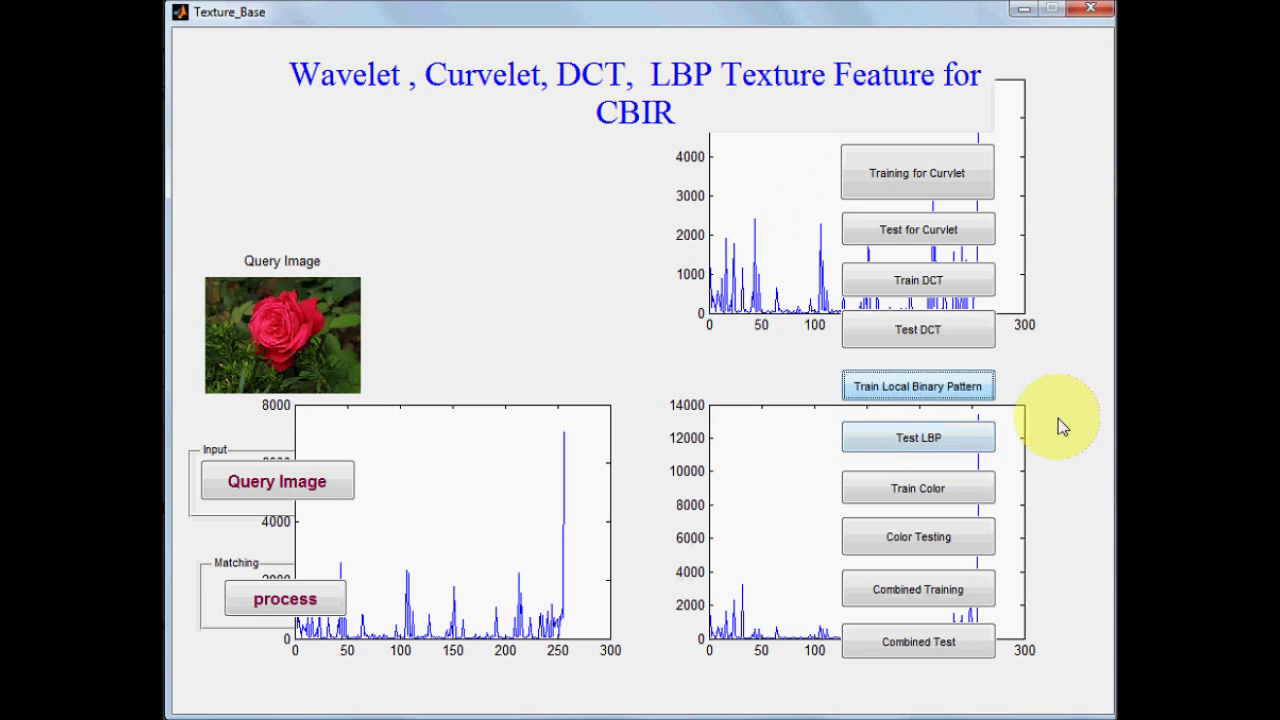
Run Test LBP on the red rose, dismiss the efficiency box, and maximize Figure 1
click(922, 447)
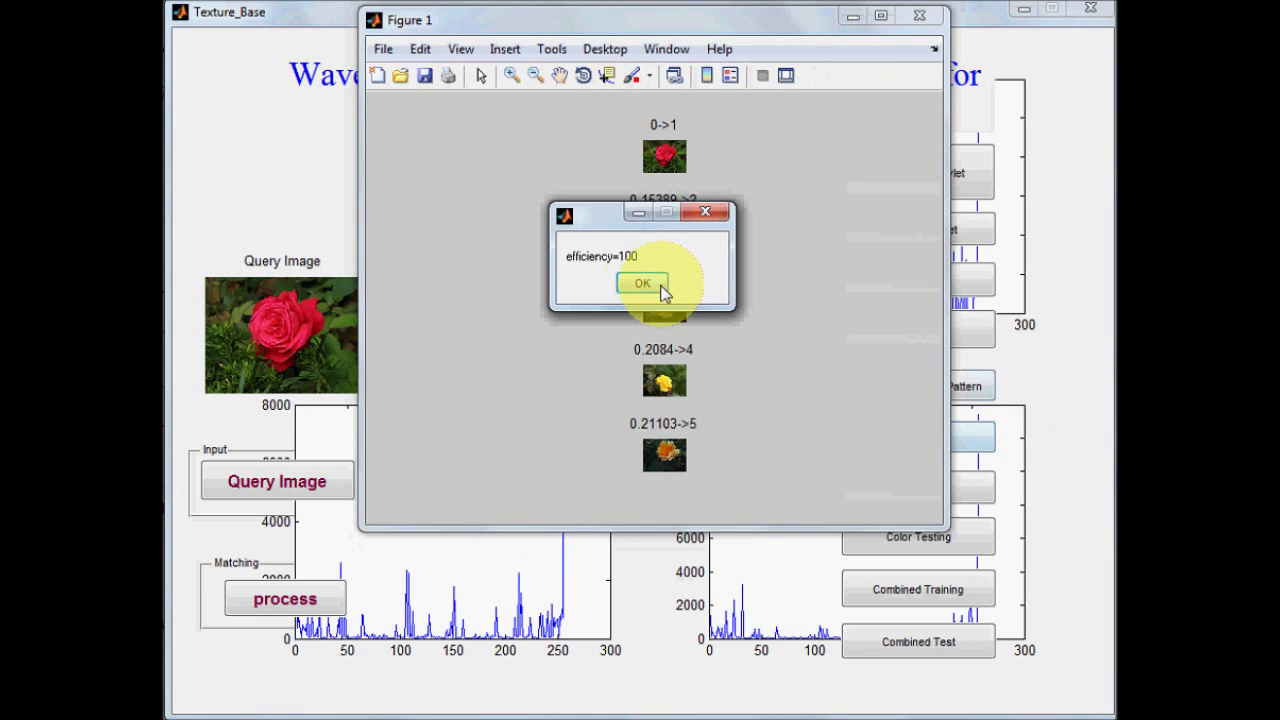
click(652, 287)
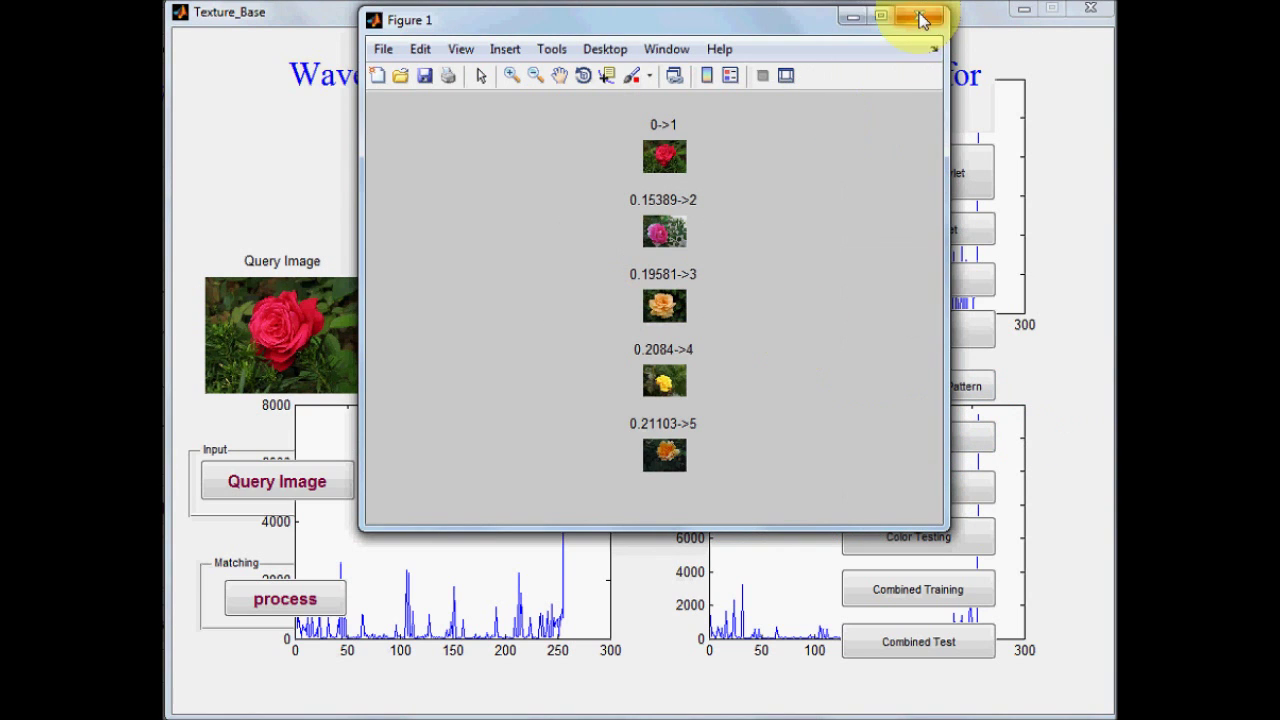
click(882, 18)
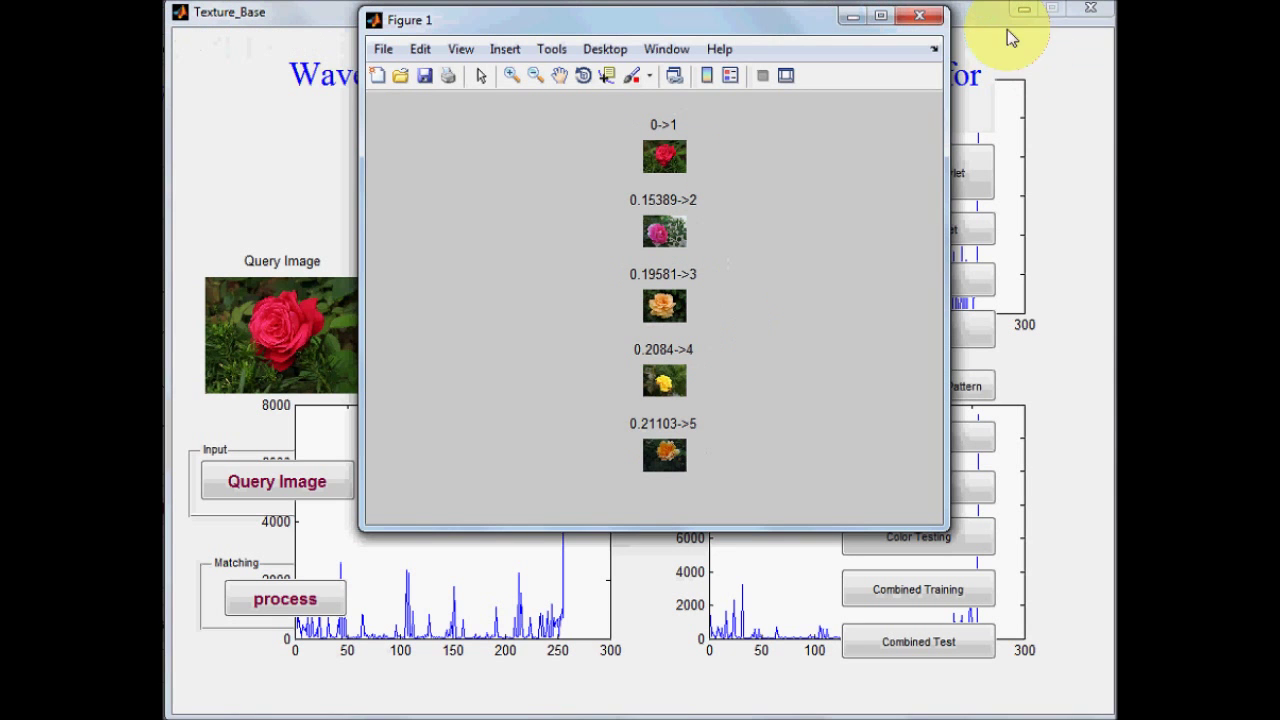
Close the rose results, then run Test LBP with tiger image 6, scoring efficiency 100, and maximize Figure 1
click(919, 17)
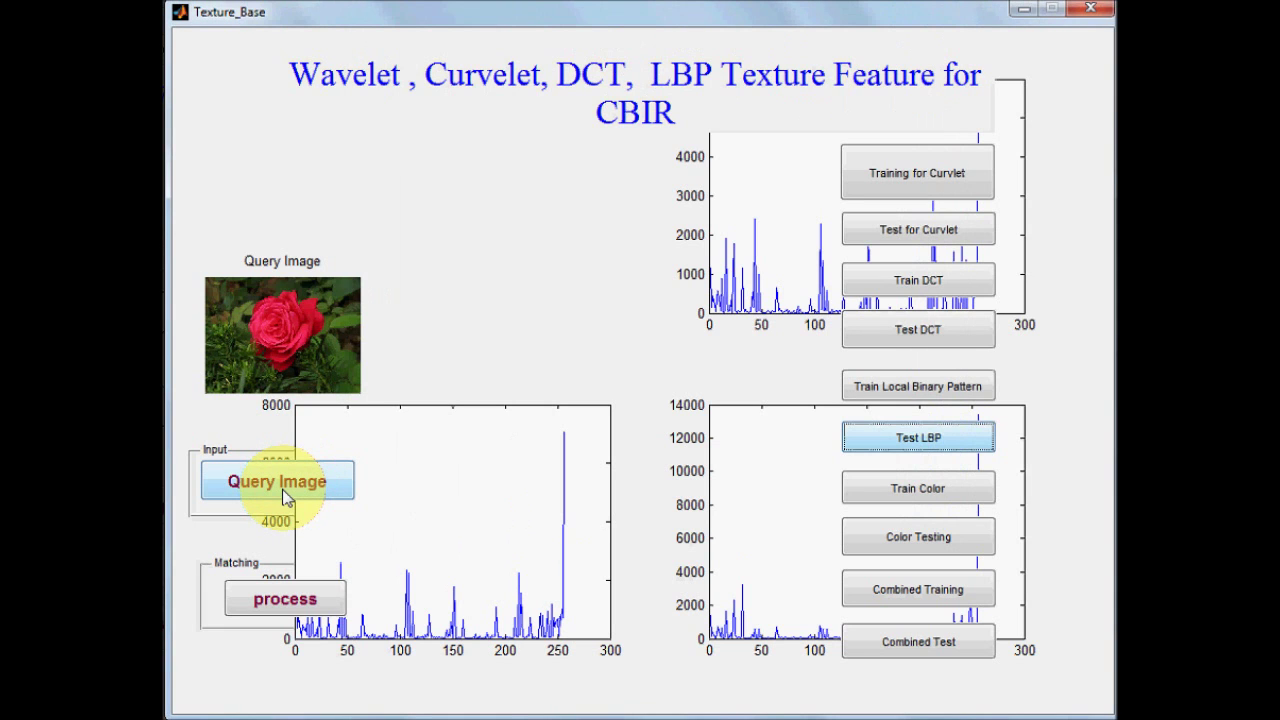
click(287, 500)
double_click(455, 165)
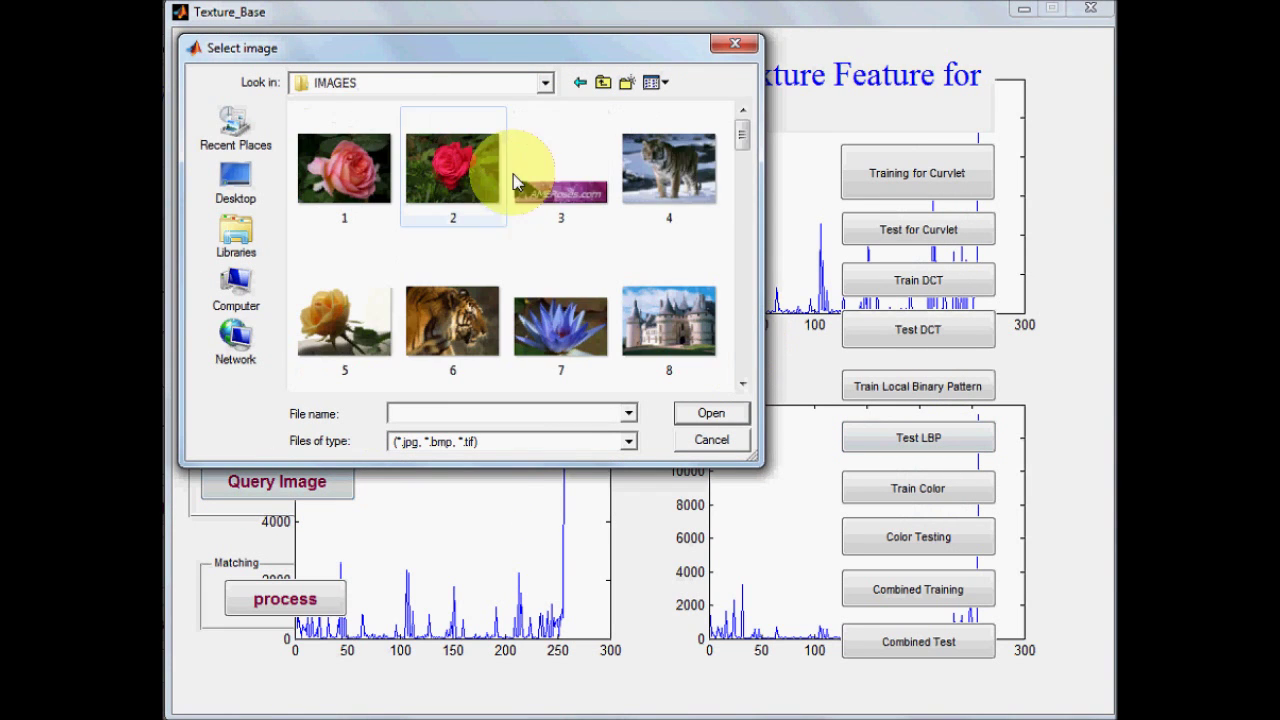
double_click(447, 325)
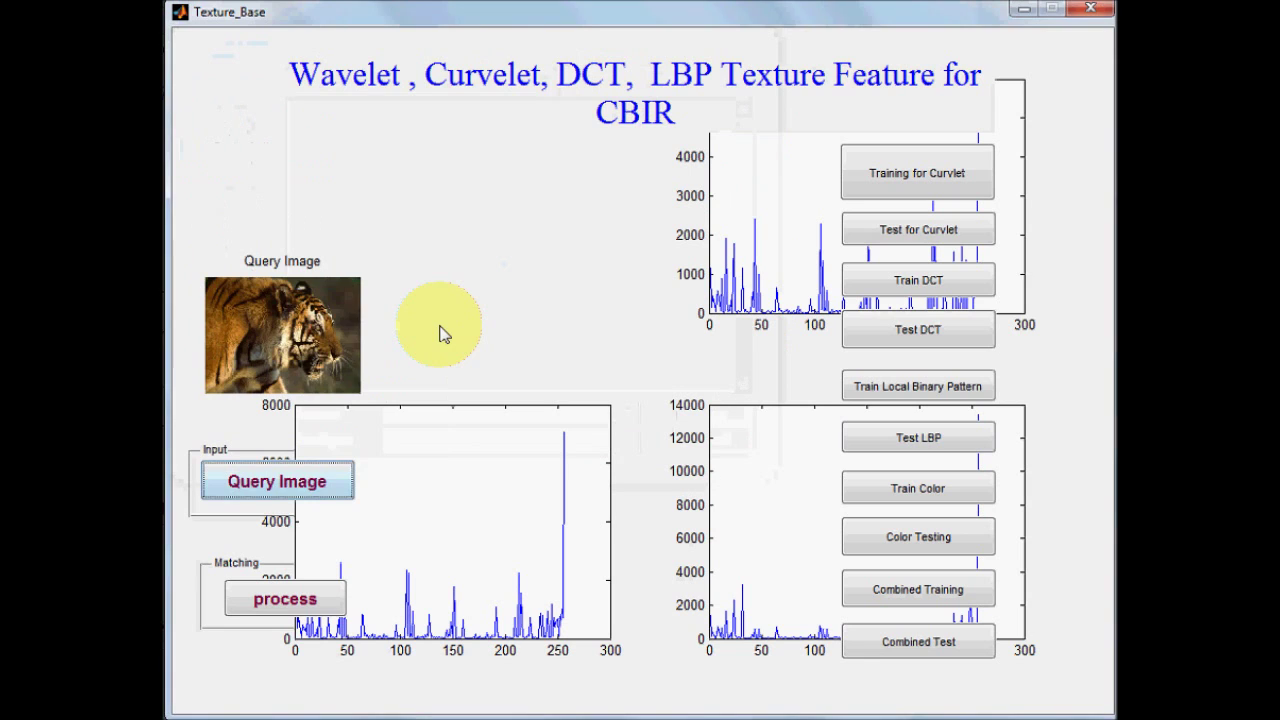
click(919, 445)
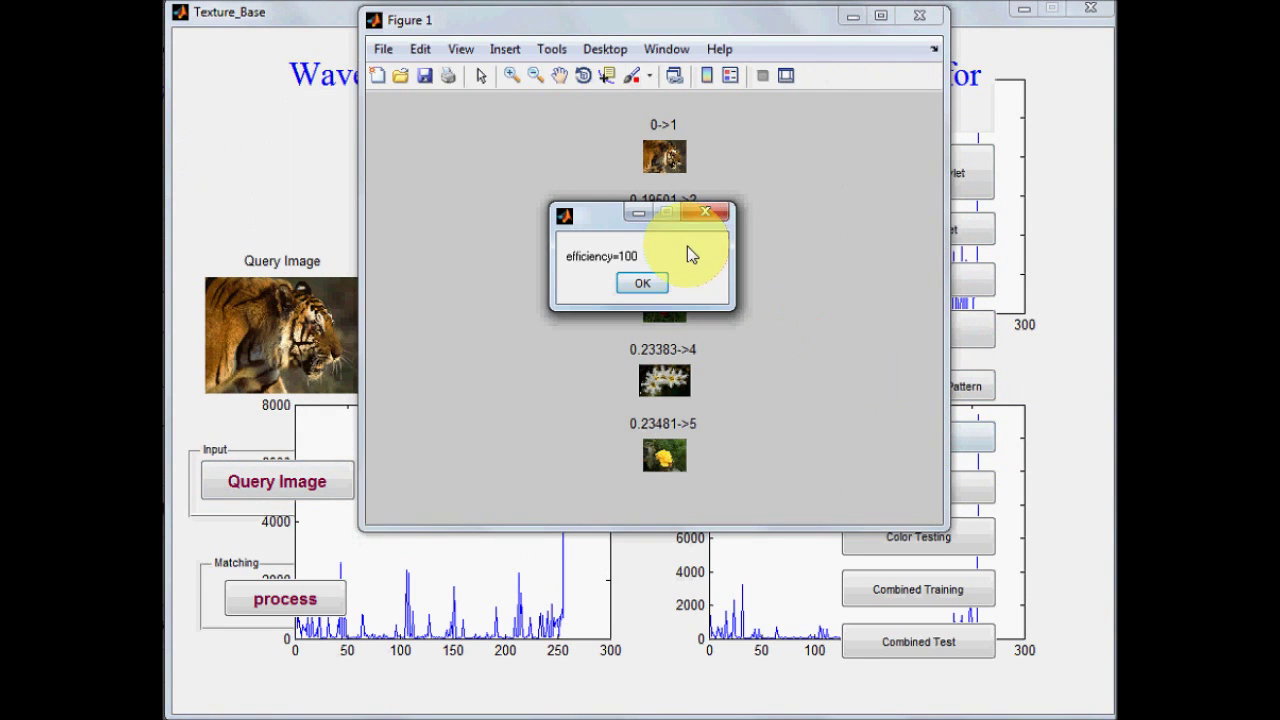
click(642, 284)
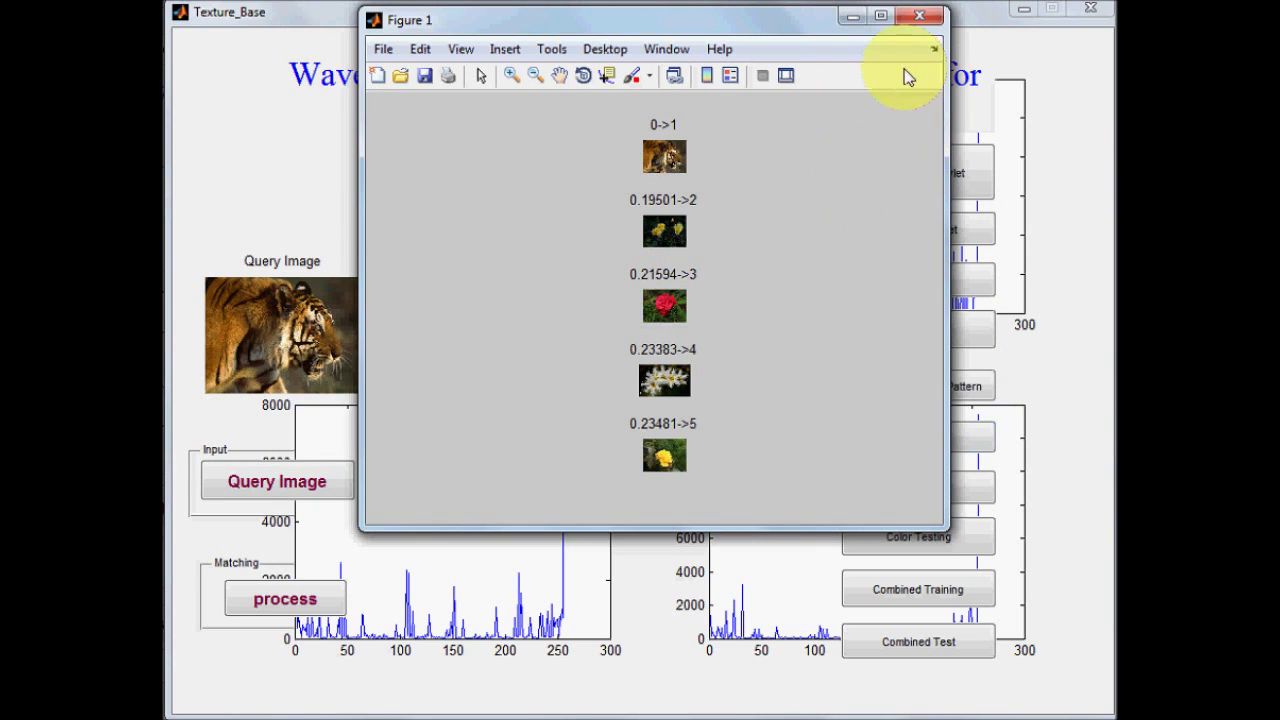
click(880, 17)
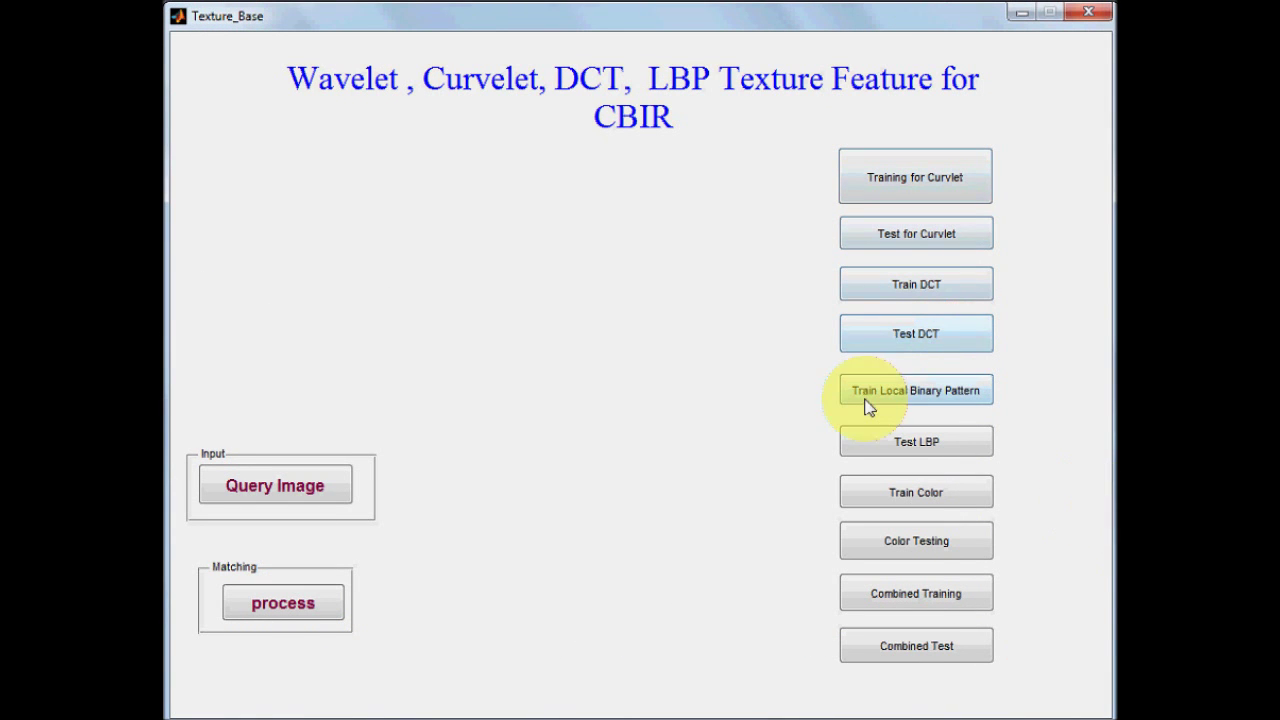
Train the colour features, then load the yellow rose (image 5) from IMAGES as the query
click(900, 500)
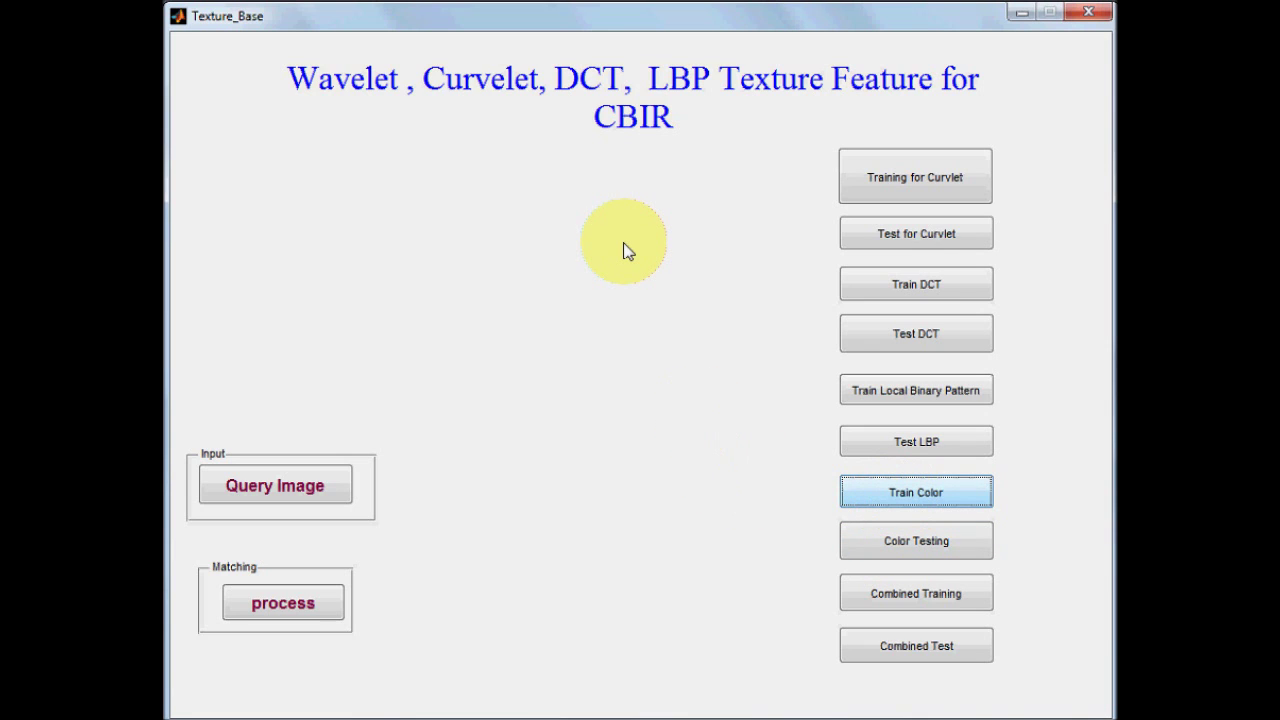
click(641, 288)
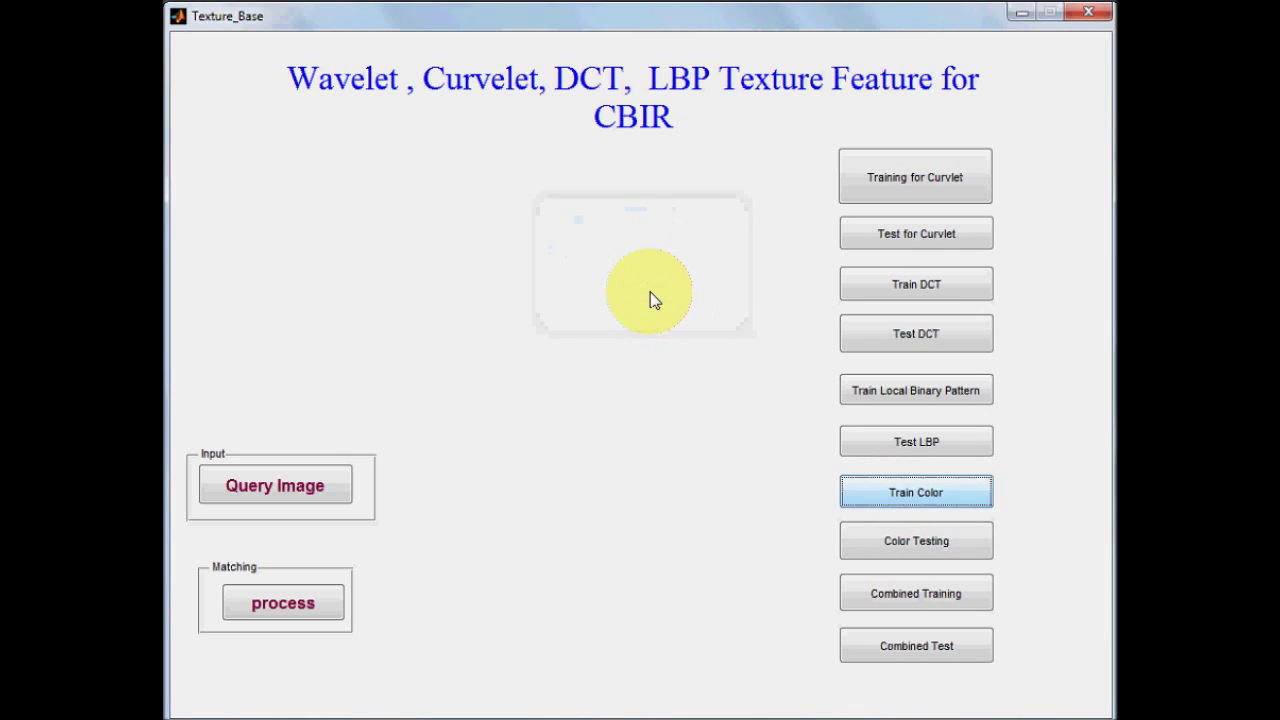
click(228, 490)
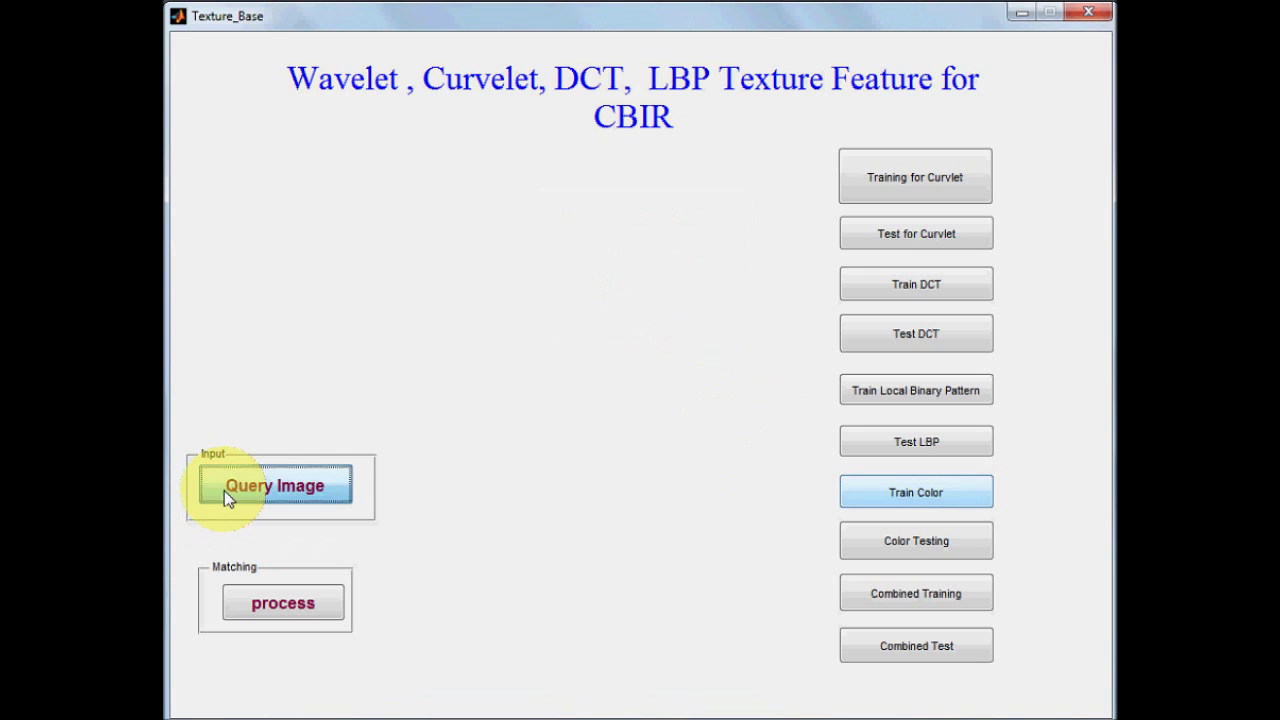
double_click(449, 151)
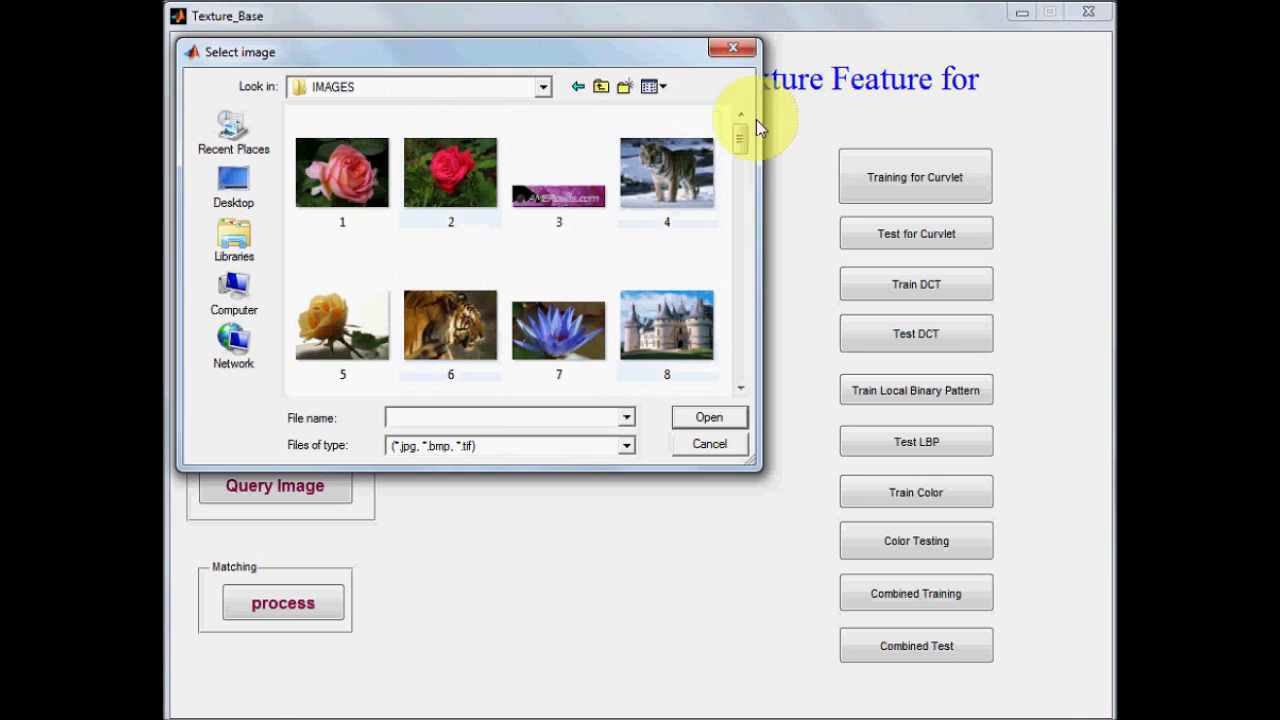
double_click(332, 340)
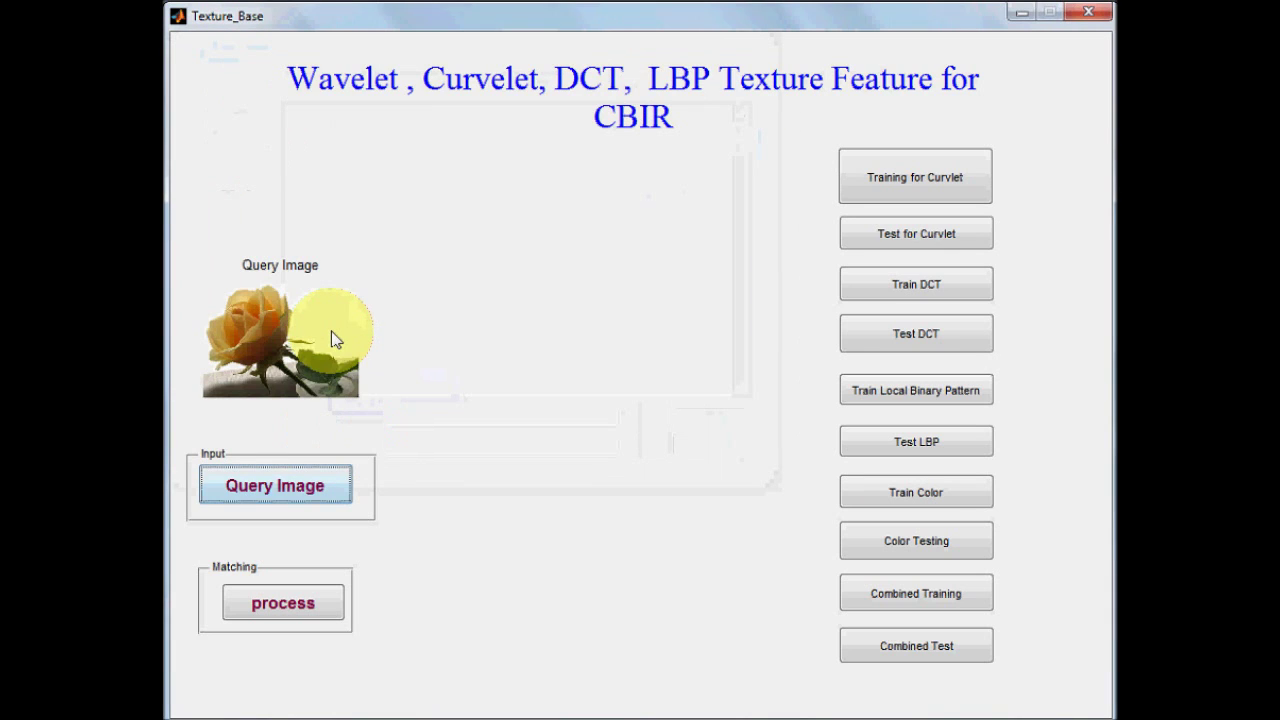
Run the colour test on the yellow rose, getting efficiency 40, and close the results
click(895, 548)
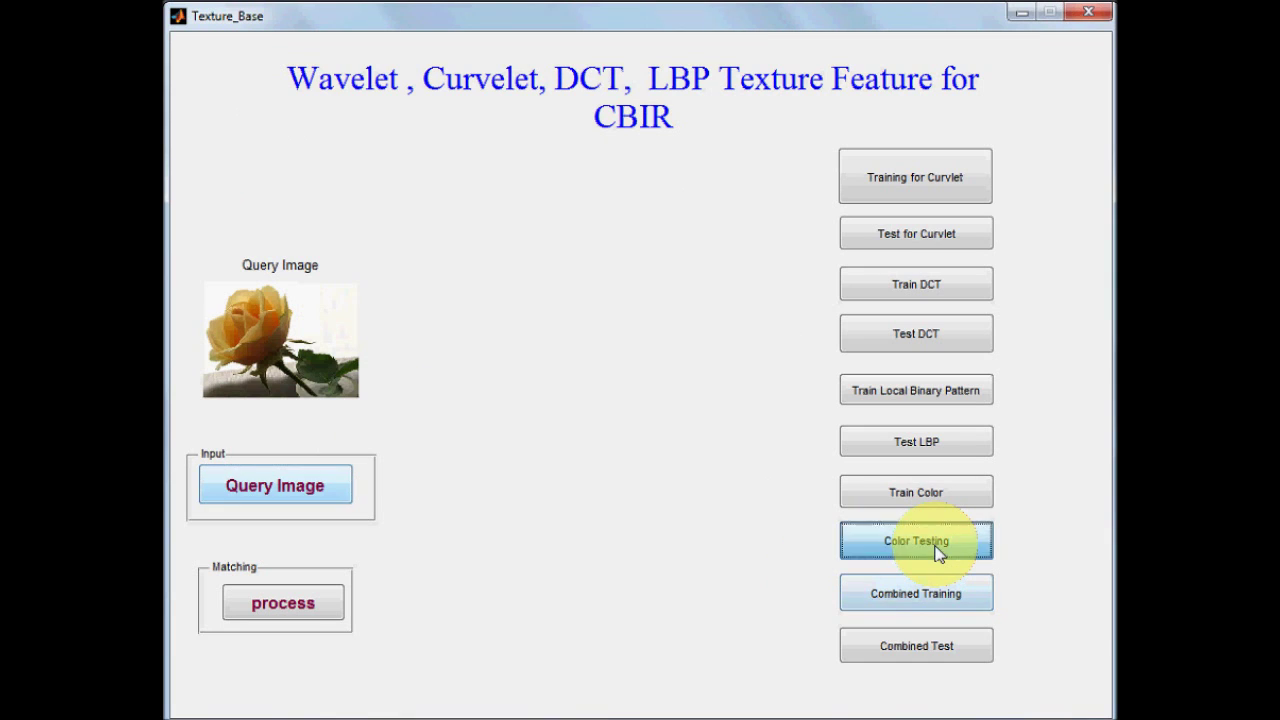
click(845, 607)
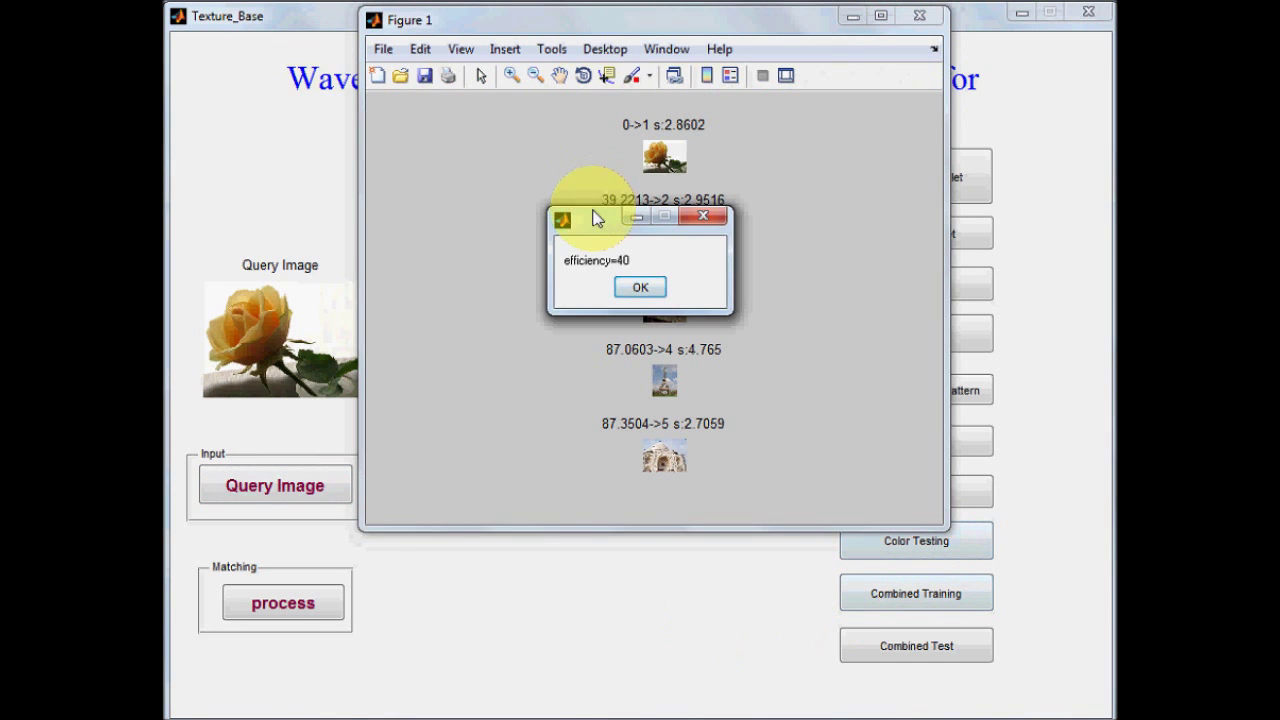
click(640, 287)
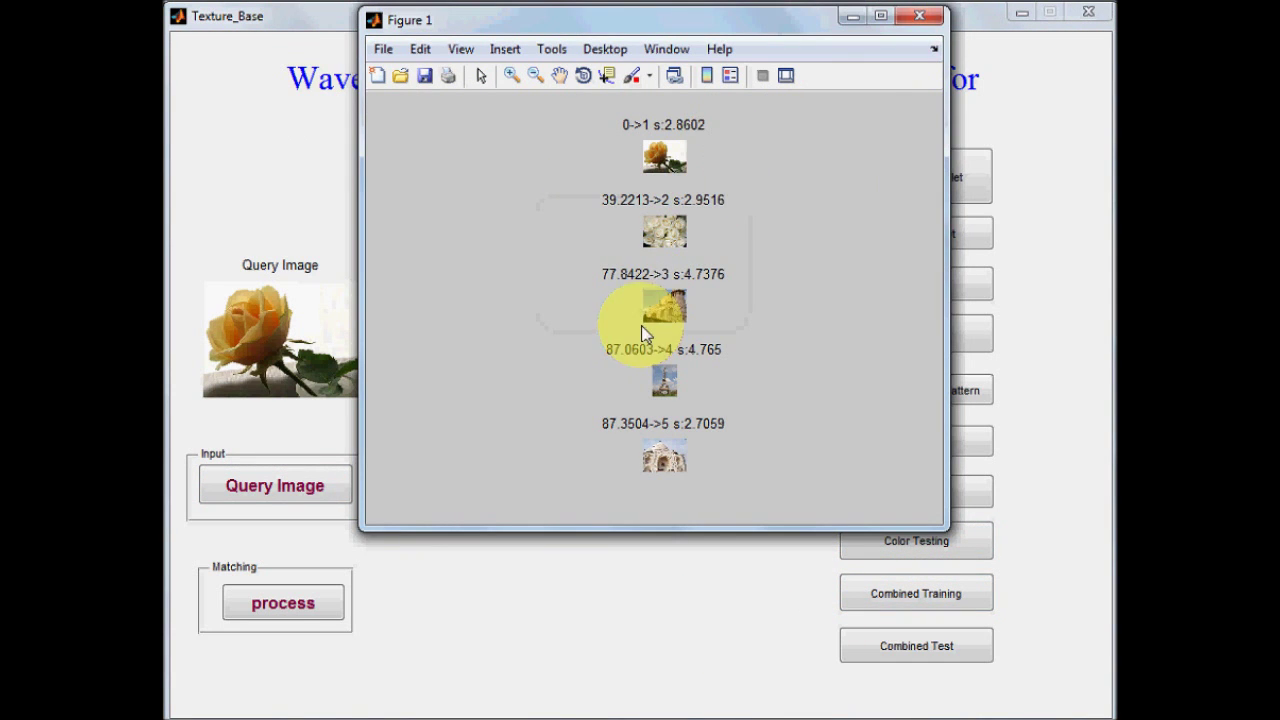
click(922, 20)
Query with the red rose (image 2), rerun the colour test, view the five rose matches, then close
click(228, 492)
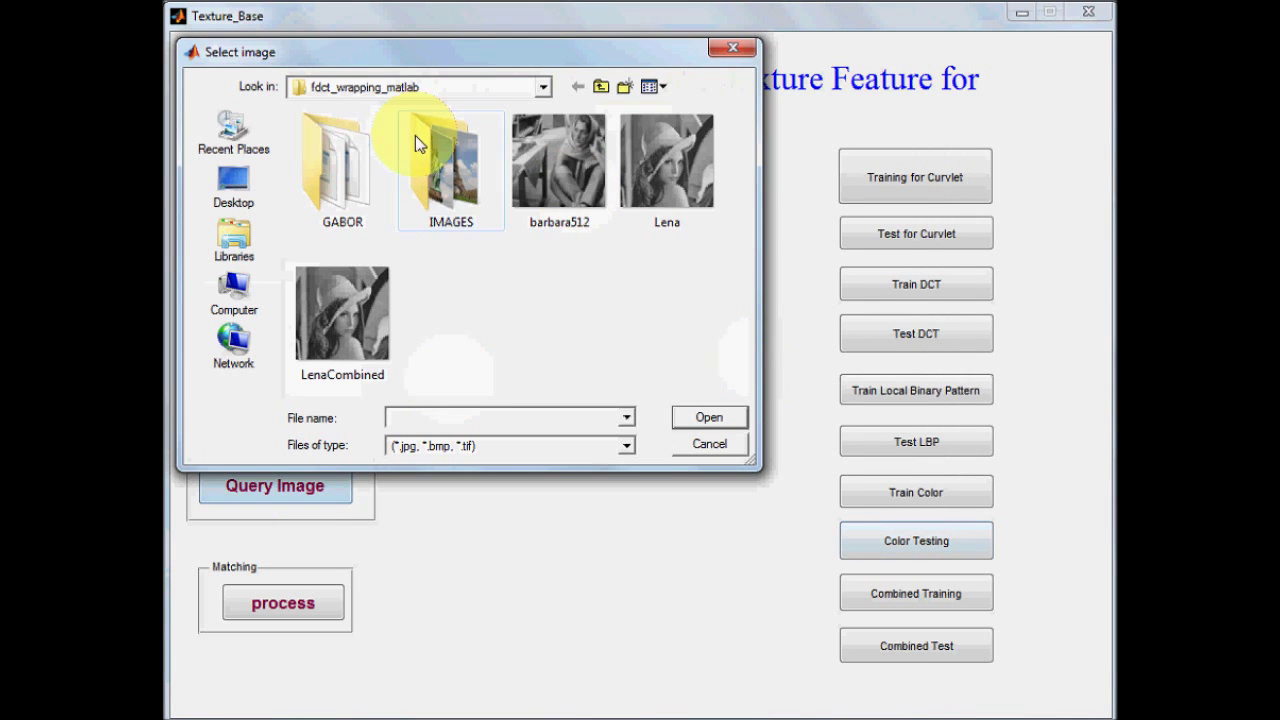
double_click(418, 143)
double_click(430, 185)
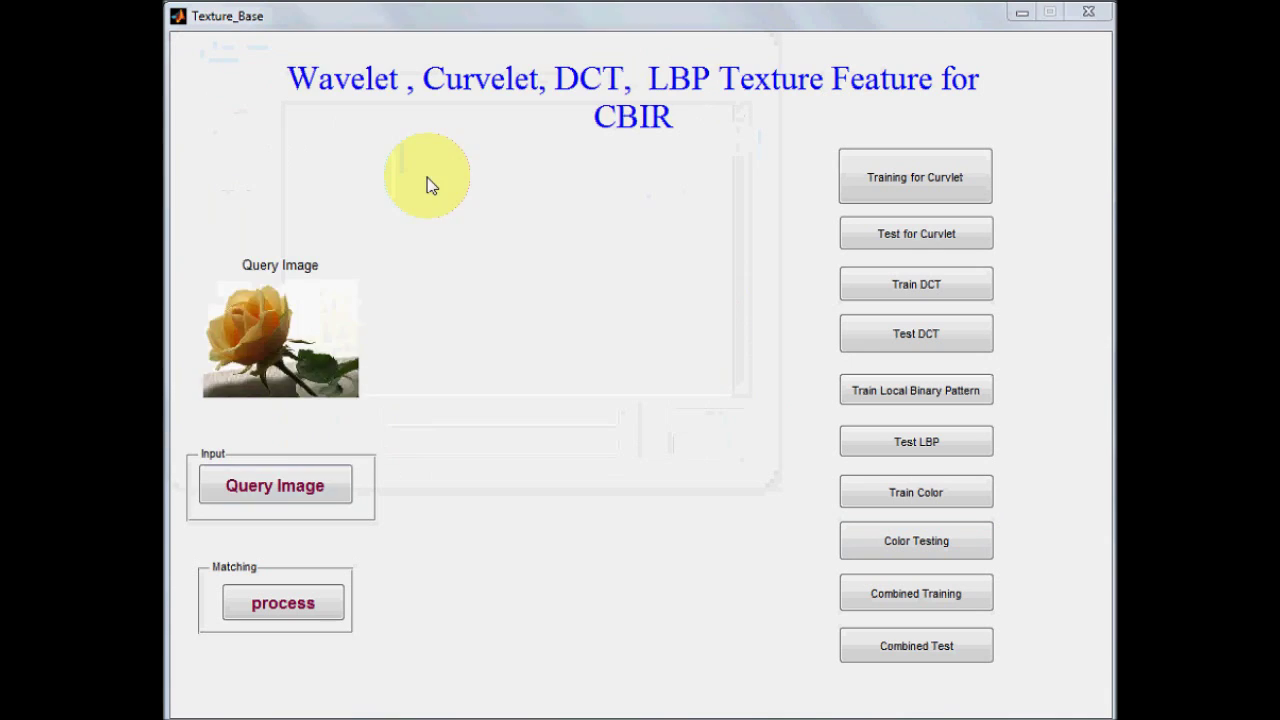
click(893, 556)
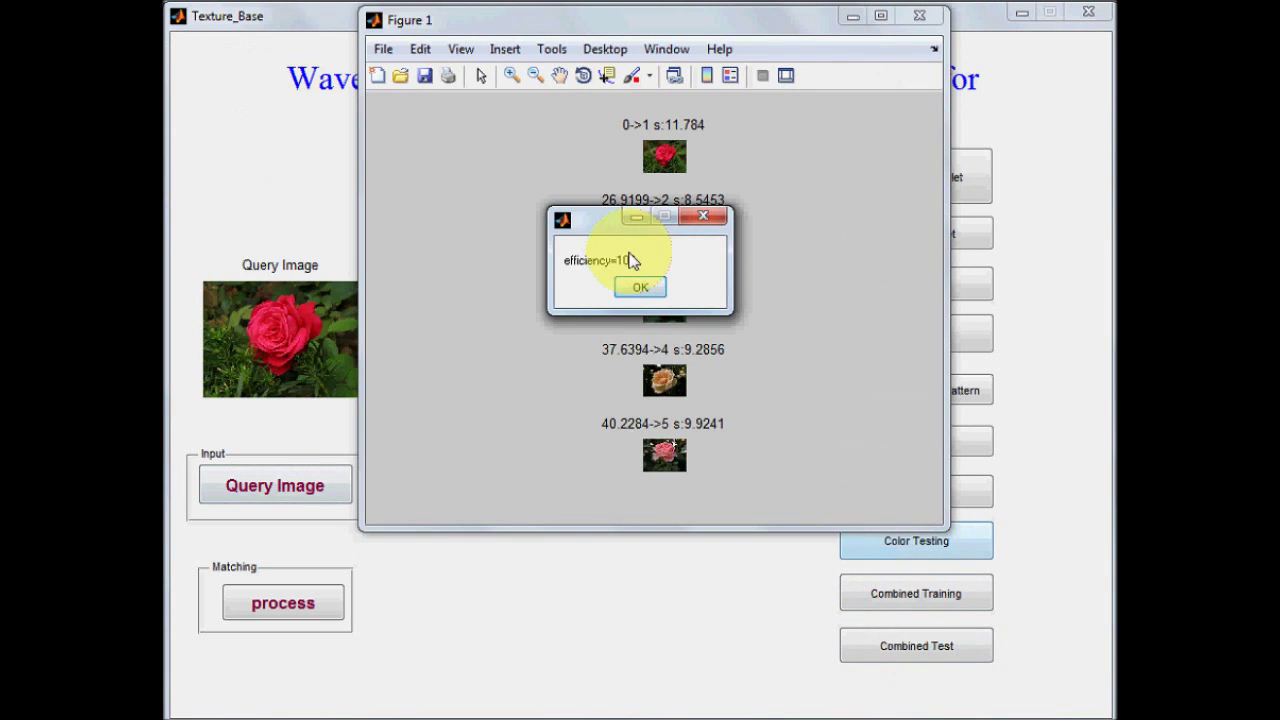
click(643, 284)
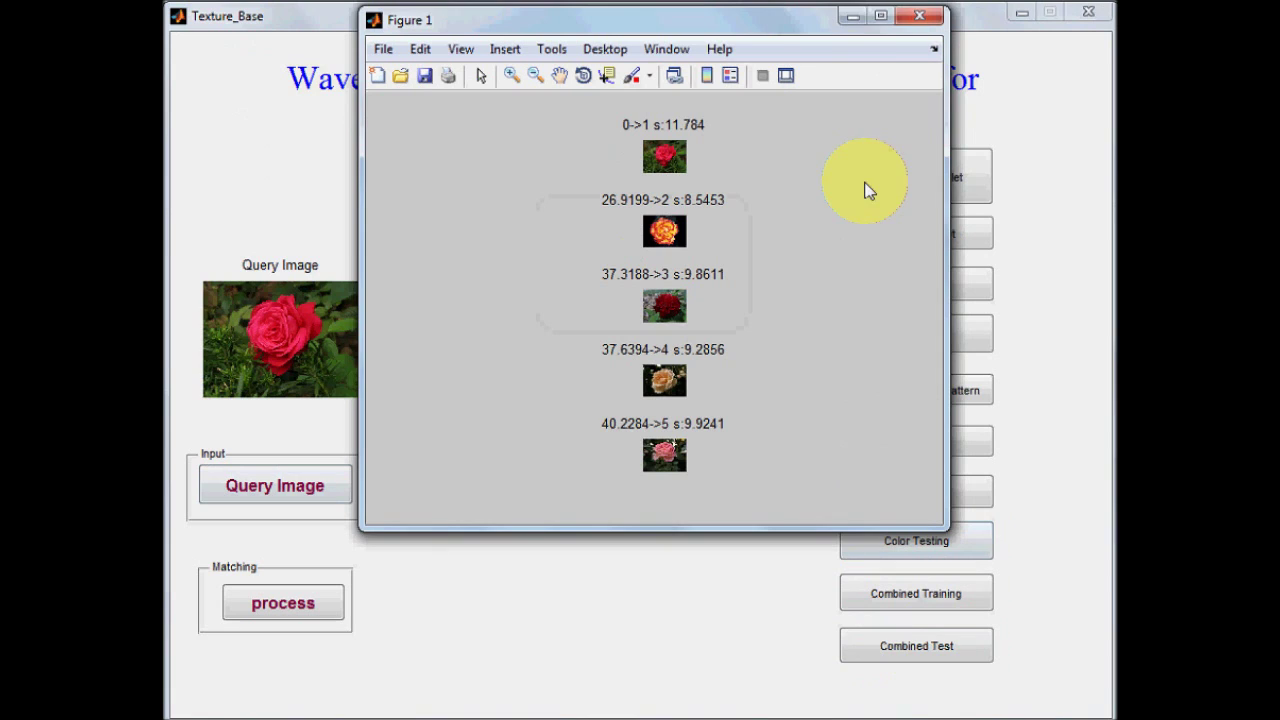
click(889, 22)
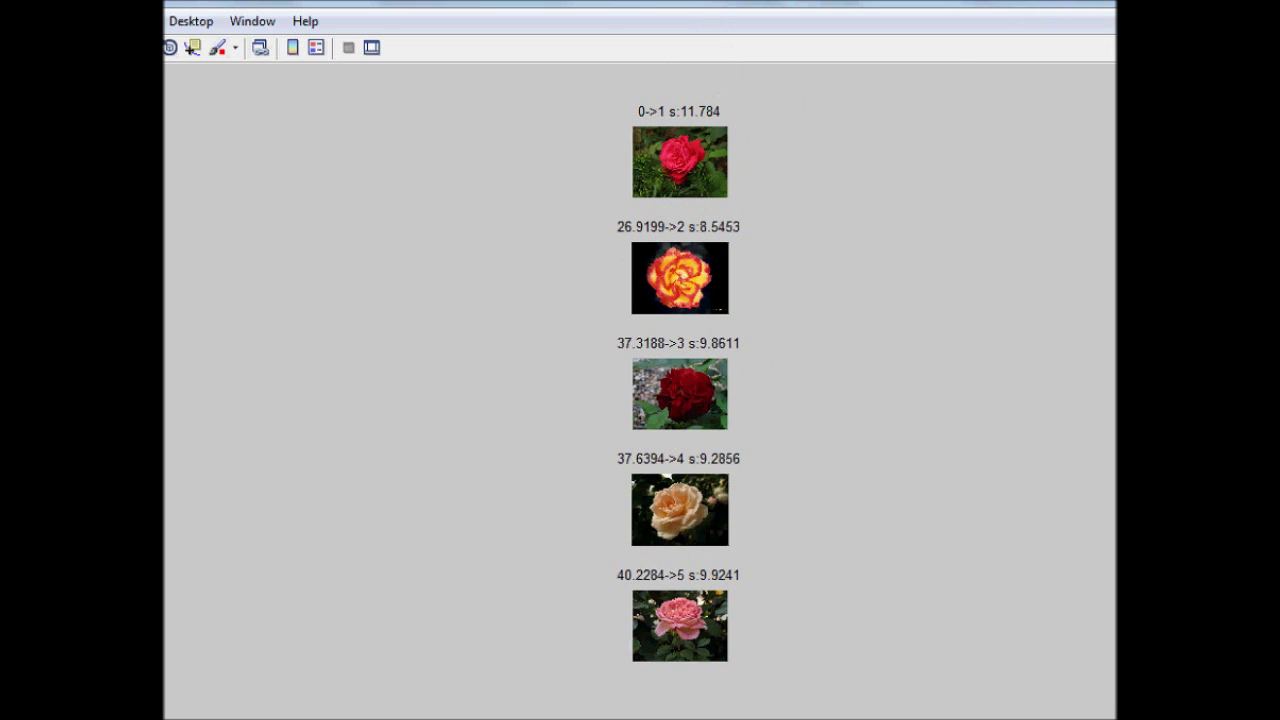
click(1090, 8)
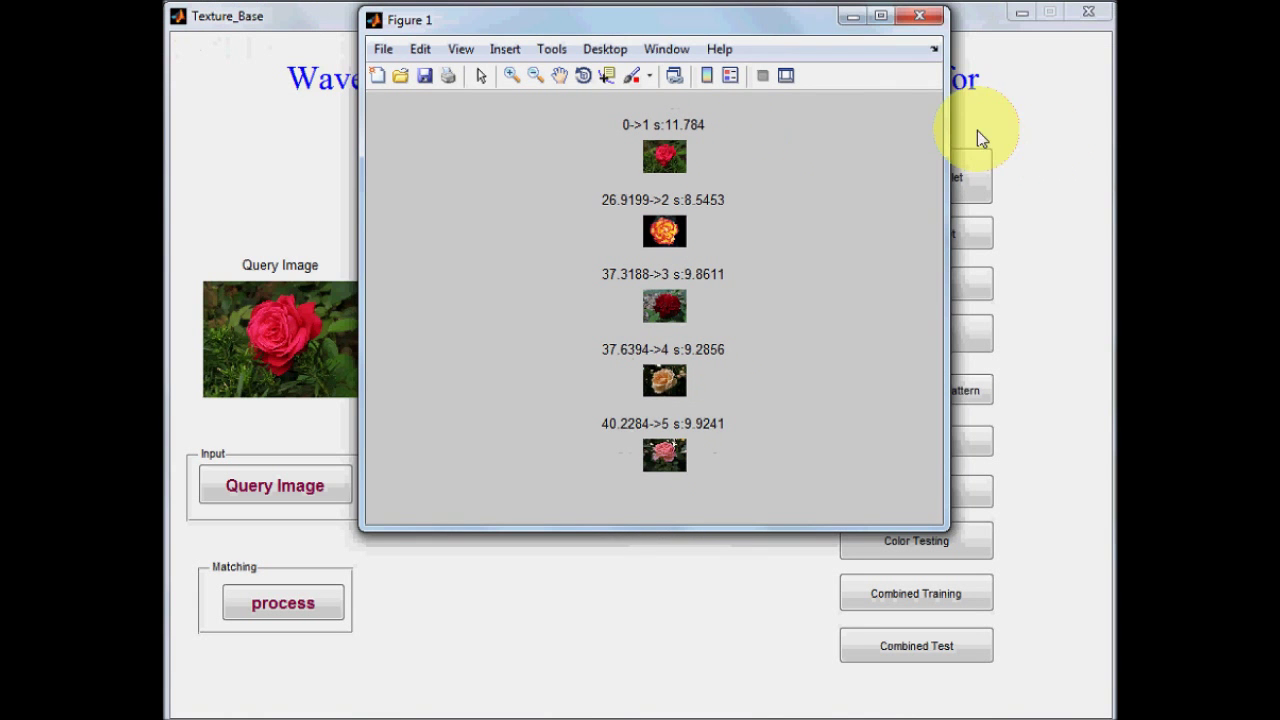
click(930, 20)
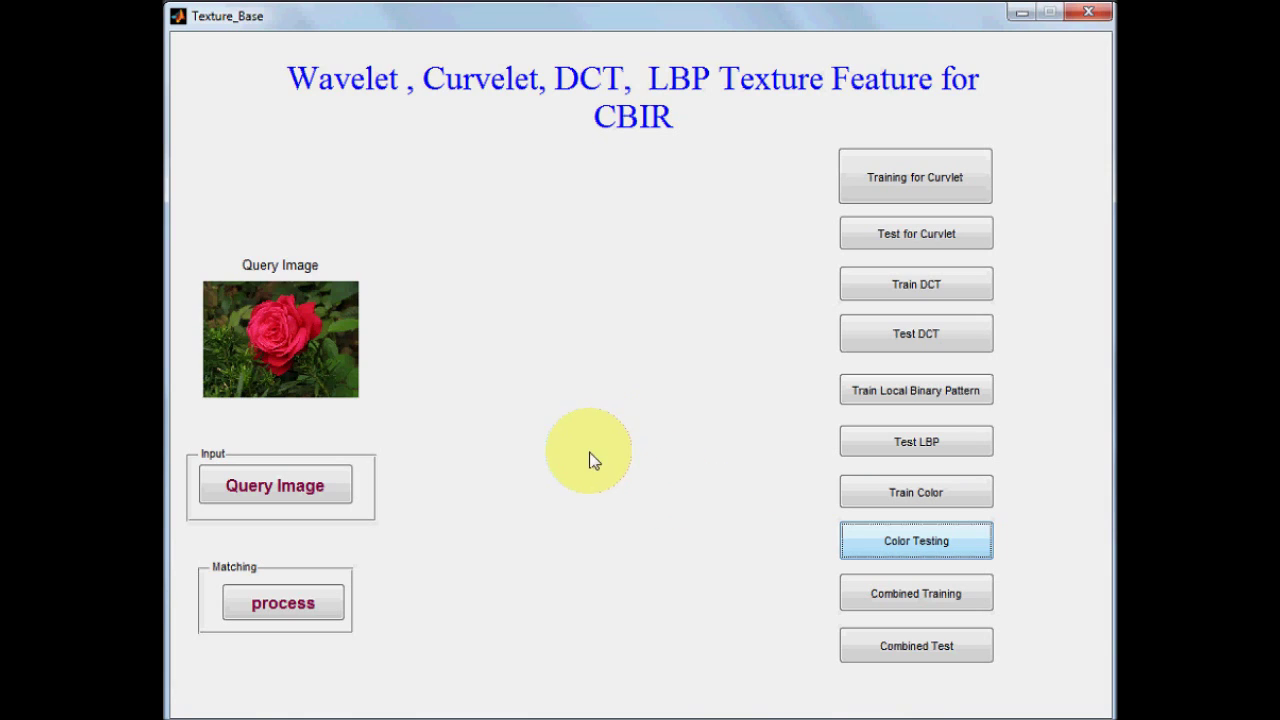
Process the red rose query, retrieving ranked roses at efficiency 86.2069, and dismiss the Eff message
click(311, 608)
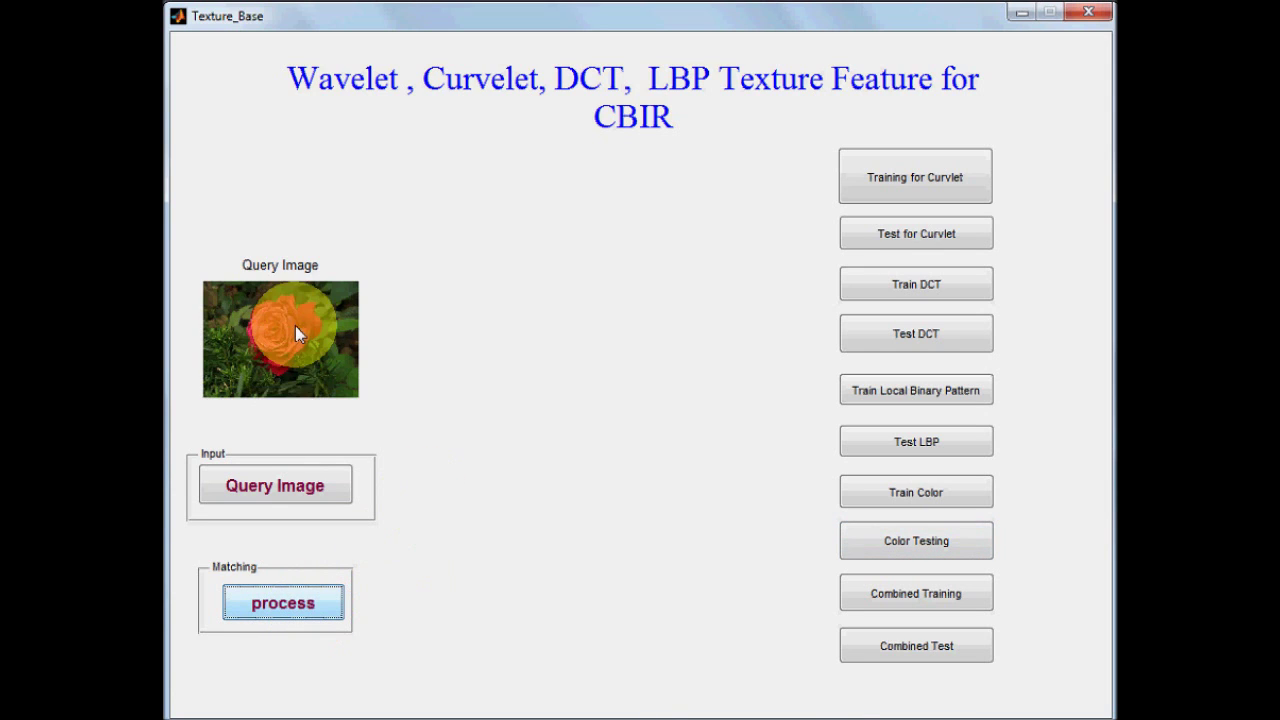
click(287, 618)
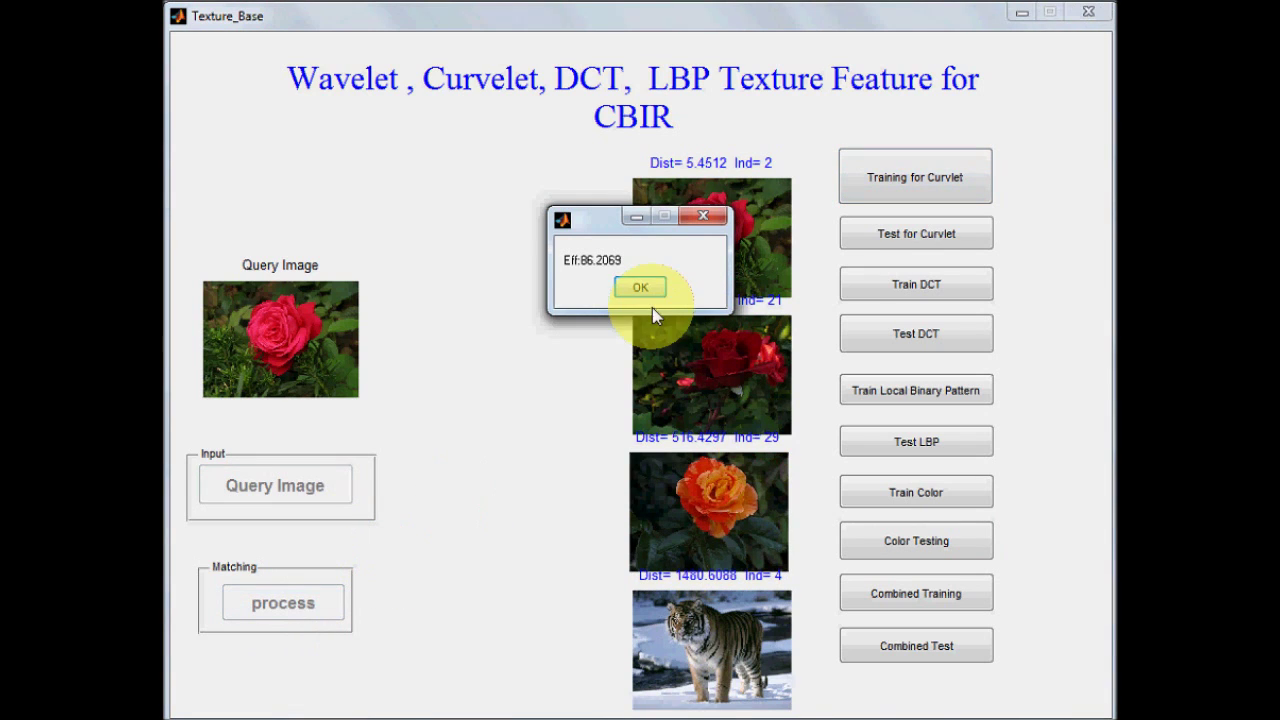
click(640, 286)
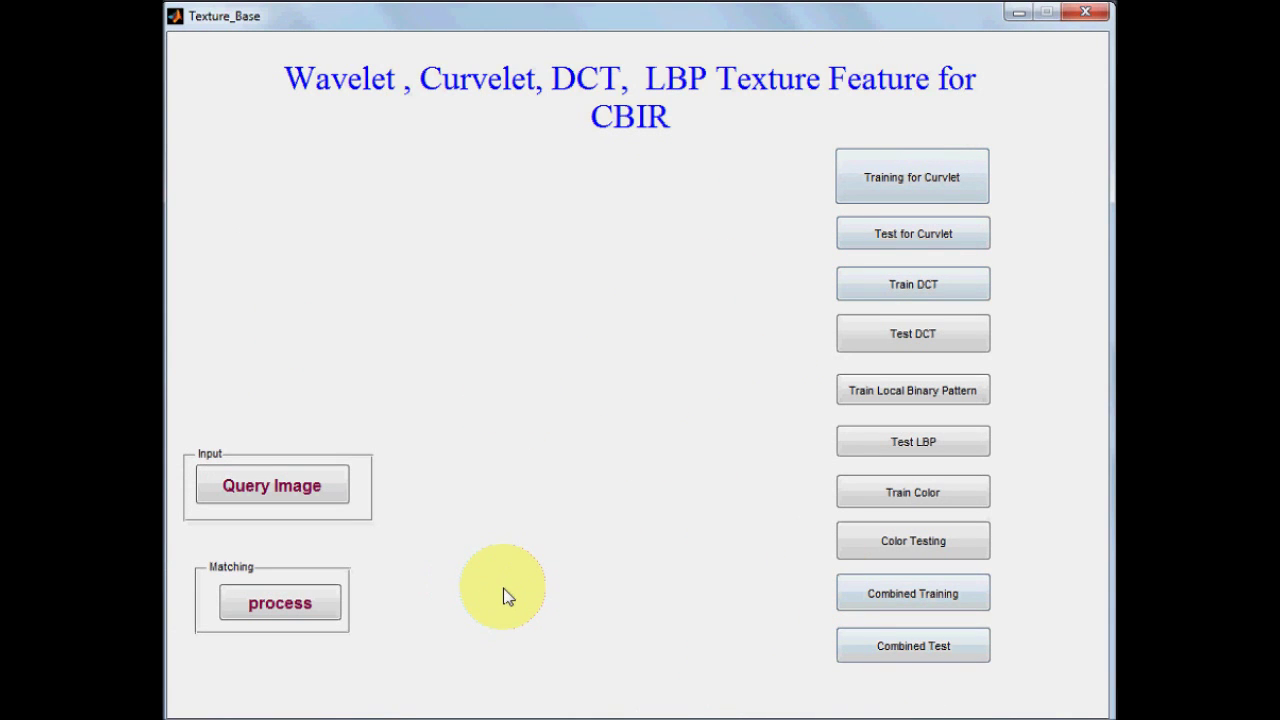
Load the tiger (image 6) from the IMAGES folder as the query image
click(288, 500)
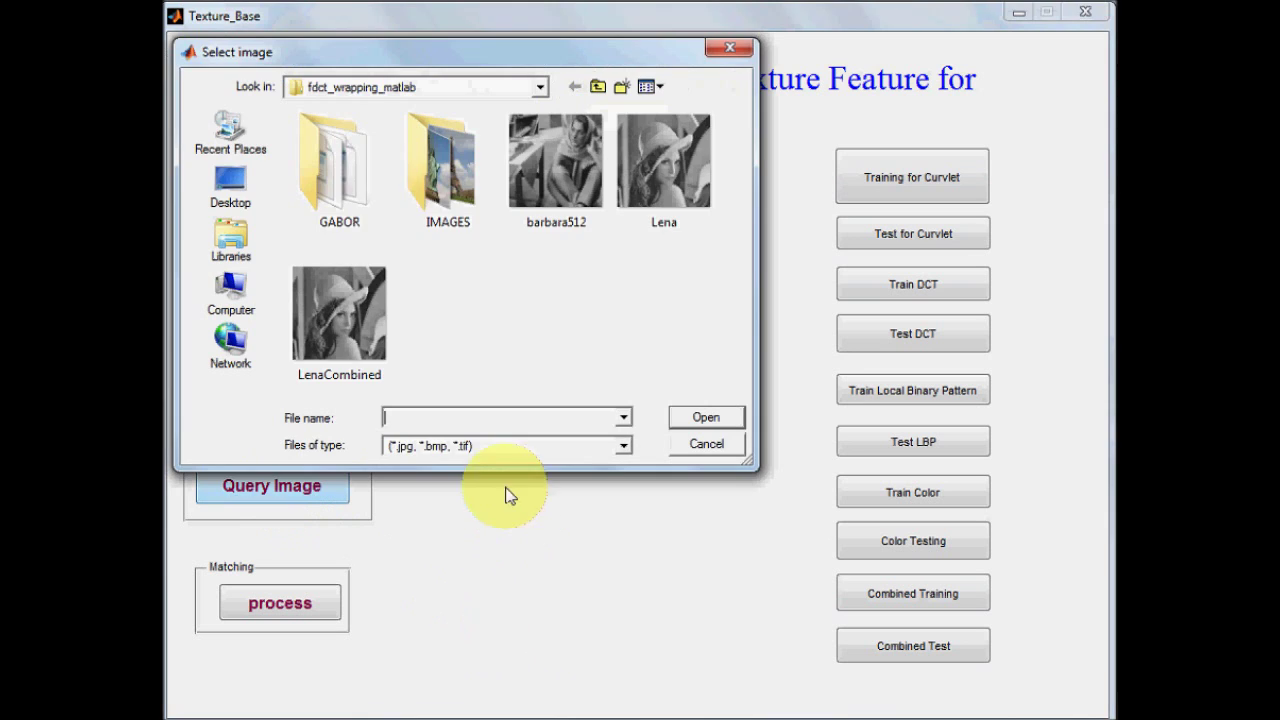
double_click(447, 200)
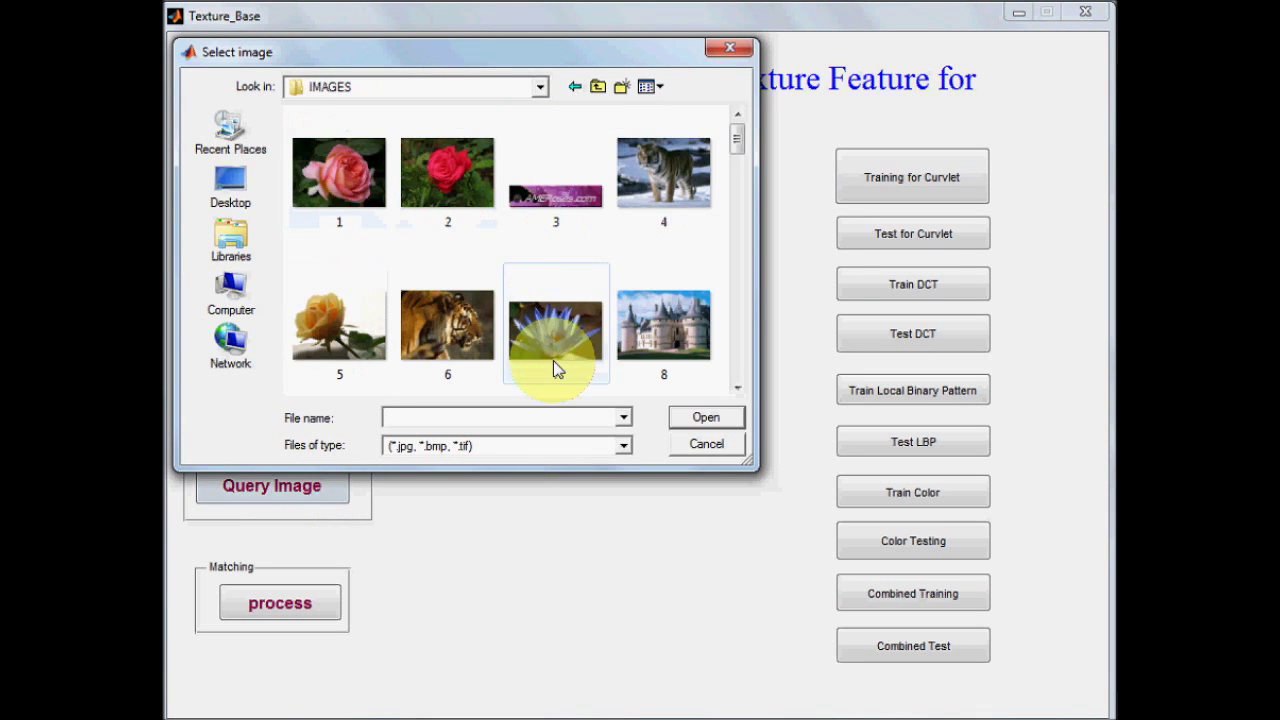
double_click(447, 318)
Run the combined test on the tiger, getting efficiency 0, and maximize the results figure
click(925, 647)
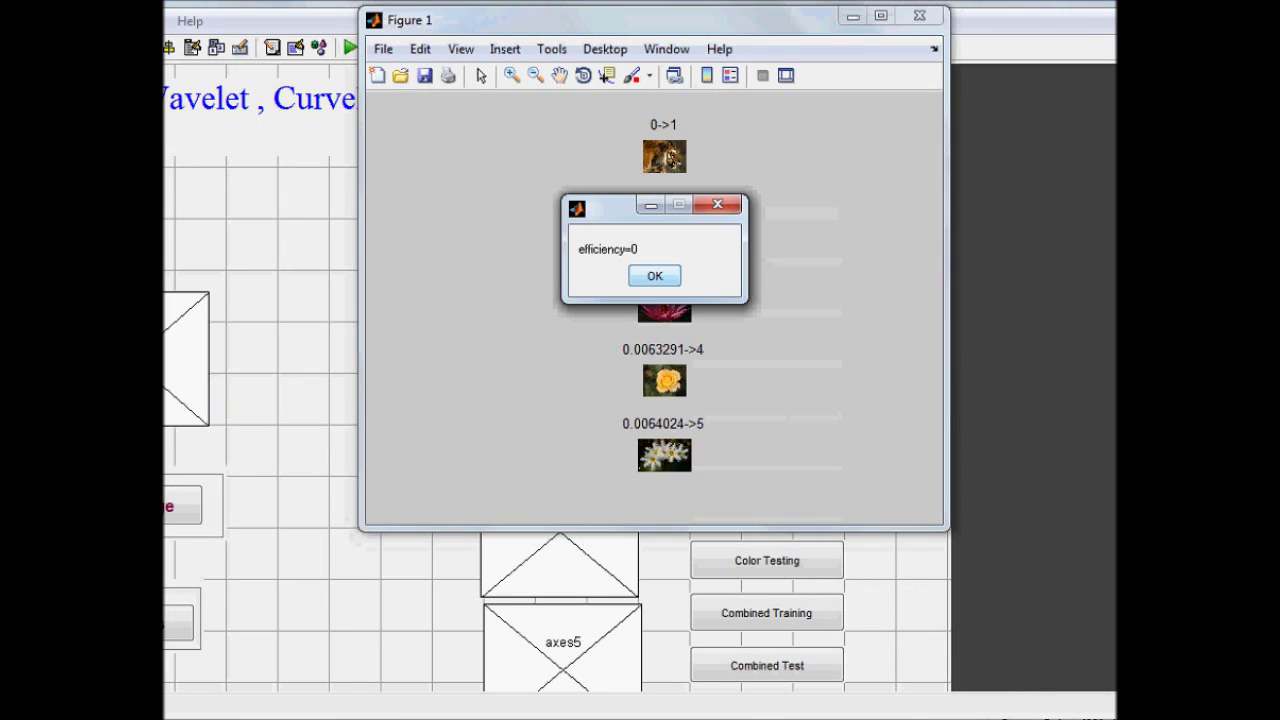
click(656, 276)
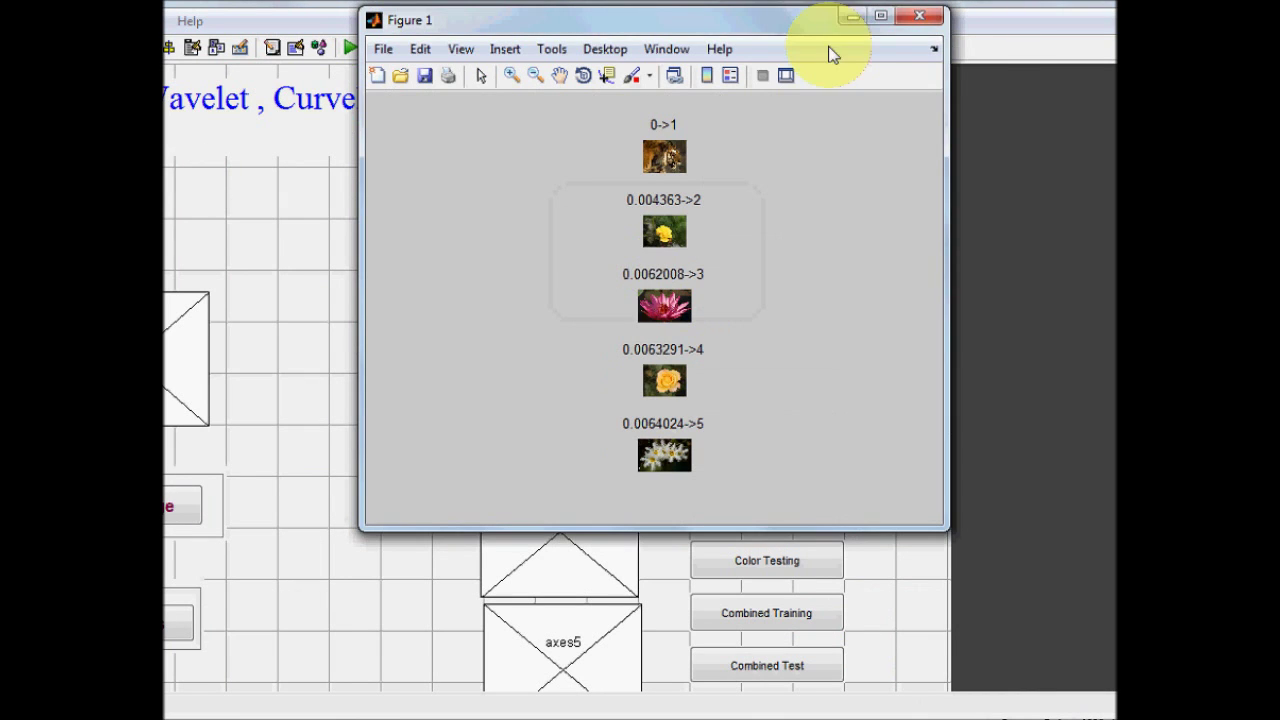
click(882, 16)
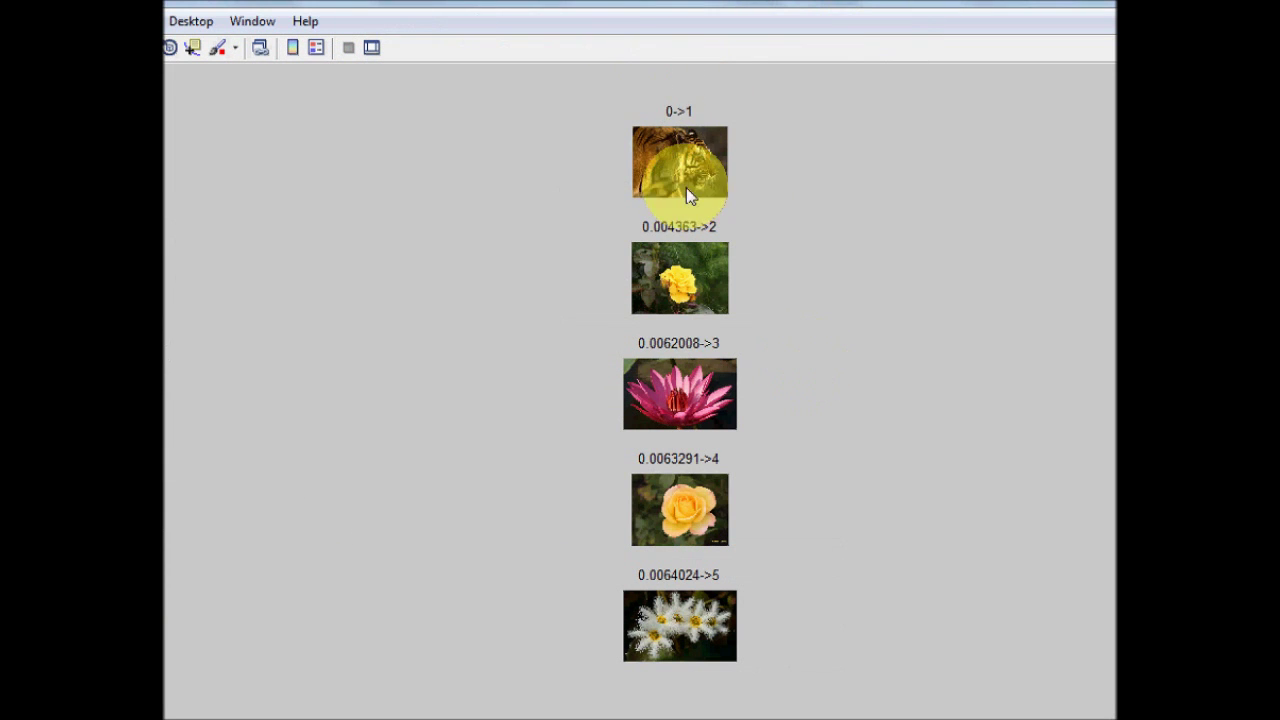